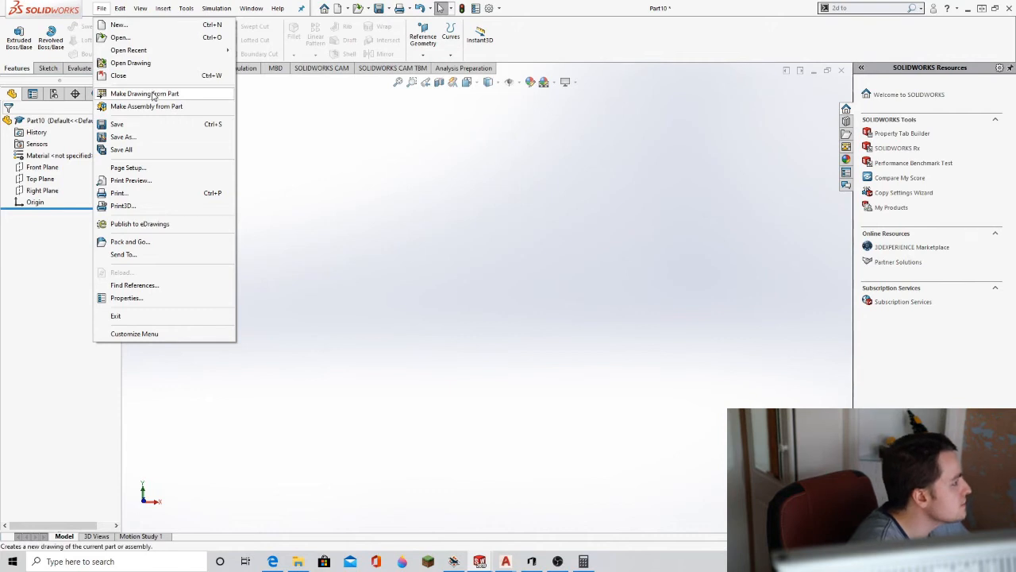
- Open the demo DWG file and choose to import it to a new part as a 2D sketch
{"action": "left_click", "coordinate": [358, 55]}
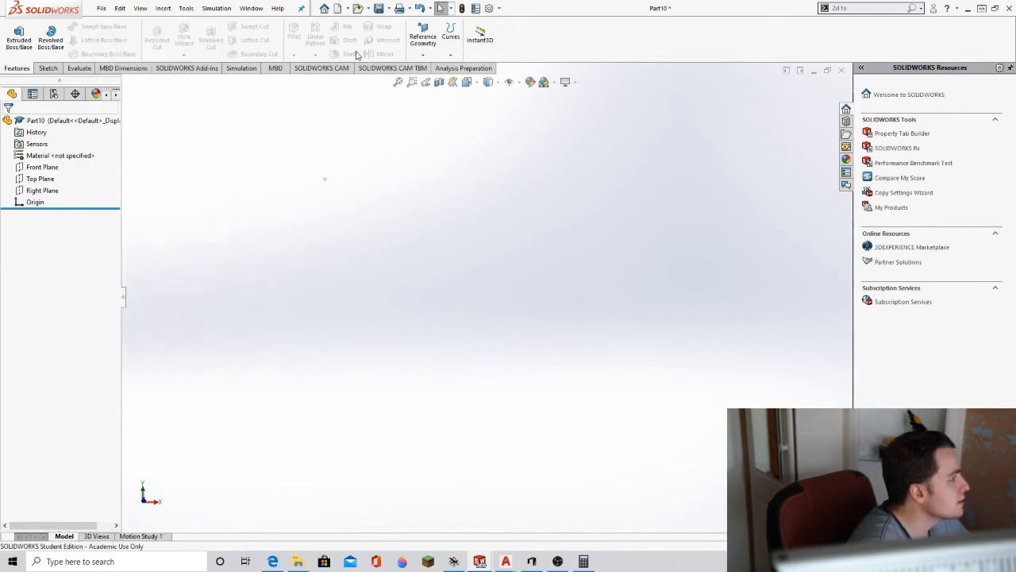
{"action": "left_click", "coordinate": [340, 8]}
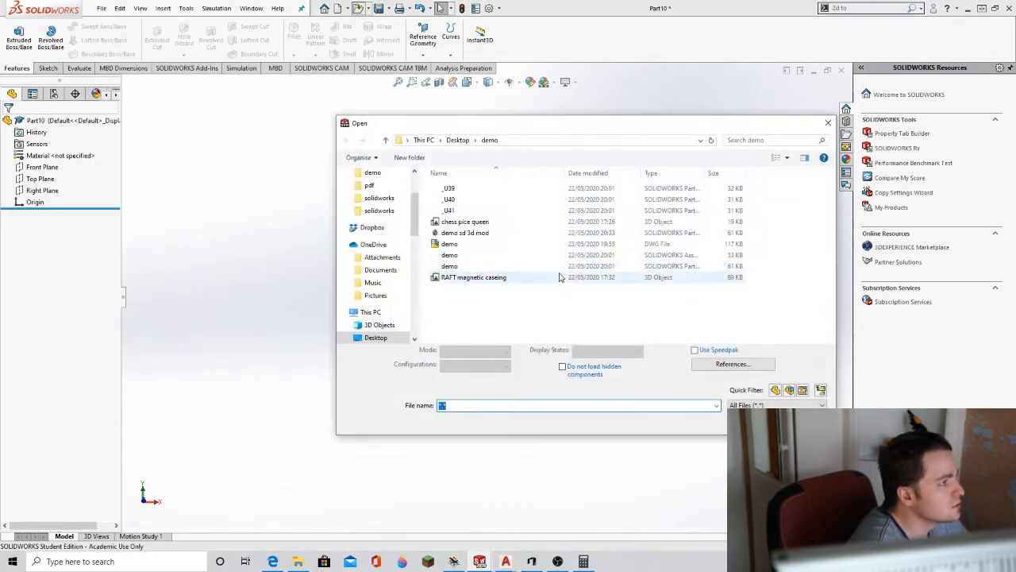
{"action": "left_click", "coordinate": [494, 245]}
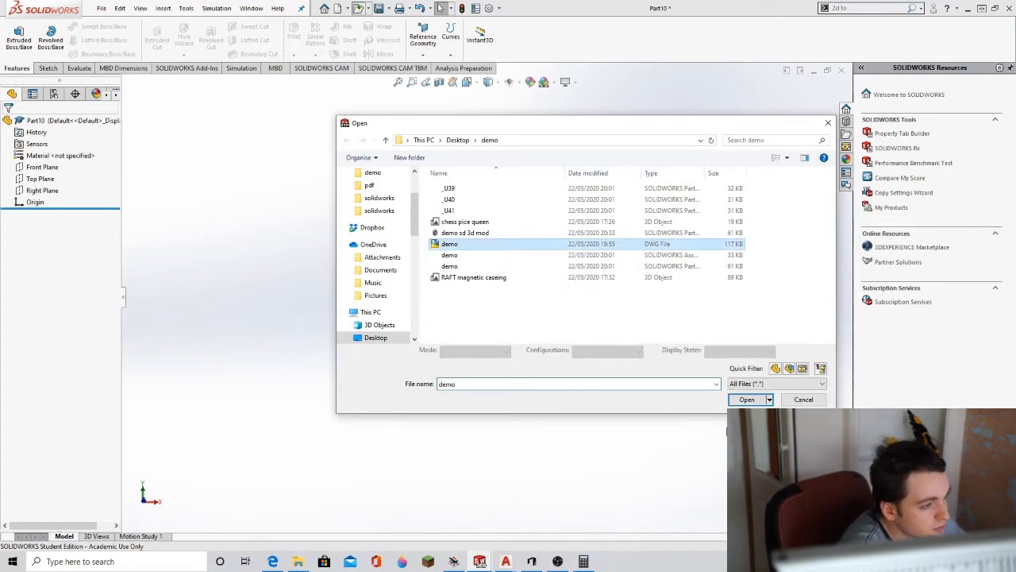
{"action": "left_click", "coordinate": [749, 398]}
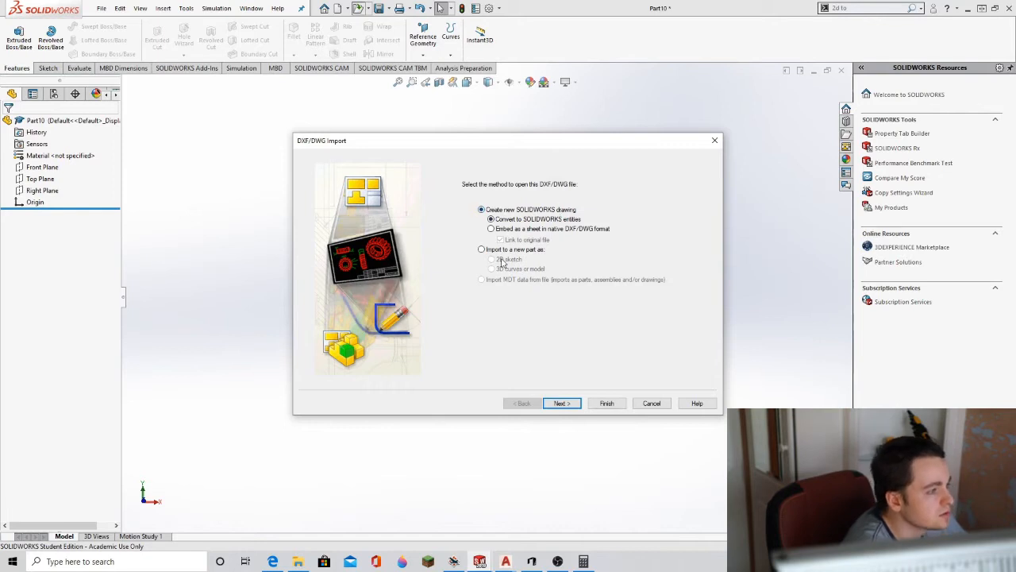
{"action": "left_click", "coordinate": [482, 250]}
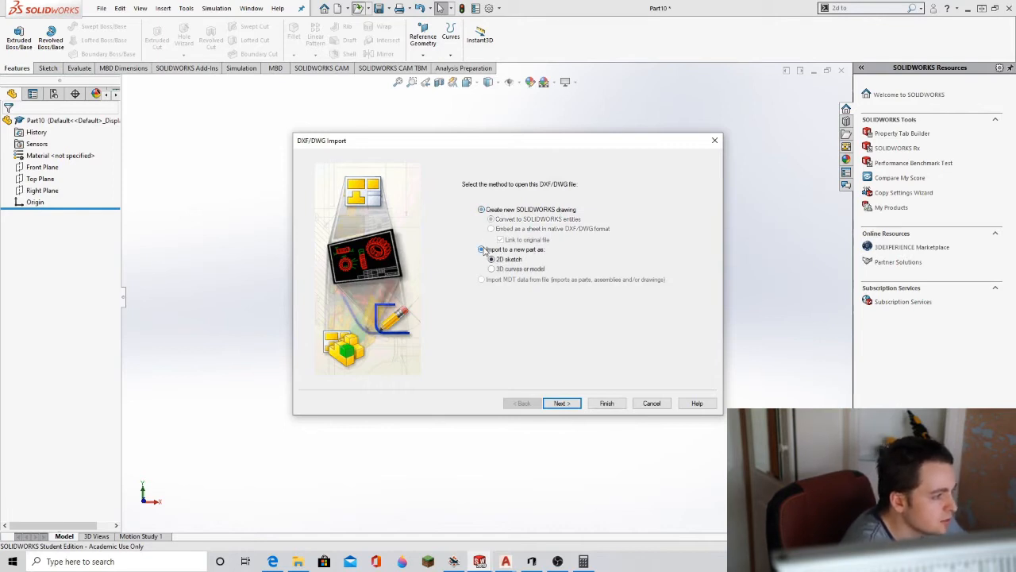
{"action": "left_click", "coordinate": [562, 403]}
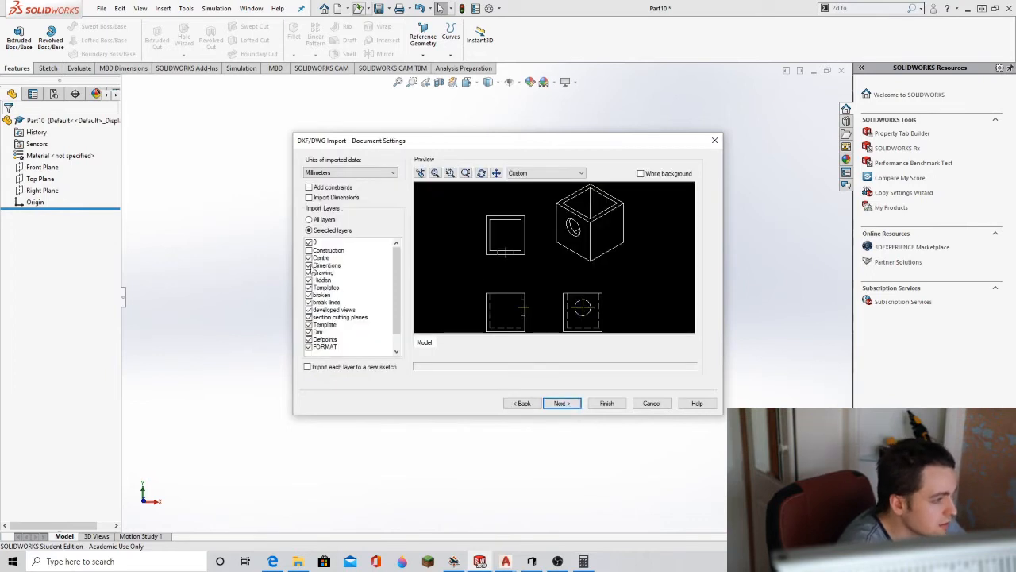
- Restrict the imported layers to 0 and Drawing, excluding all others, and proceed to the layer mapping
{"action": "left_click", "coordinate": [309, 273]}
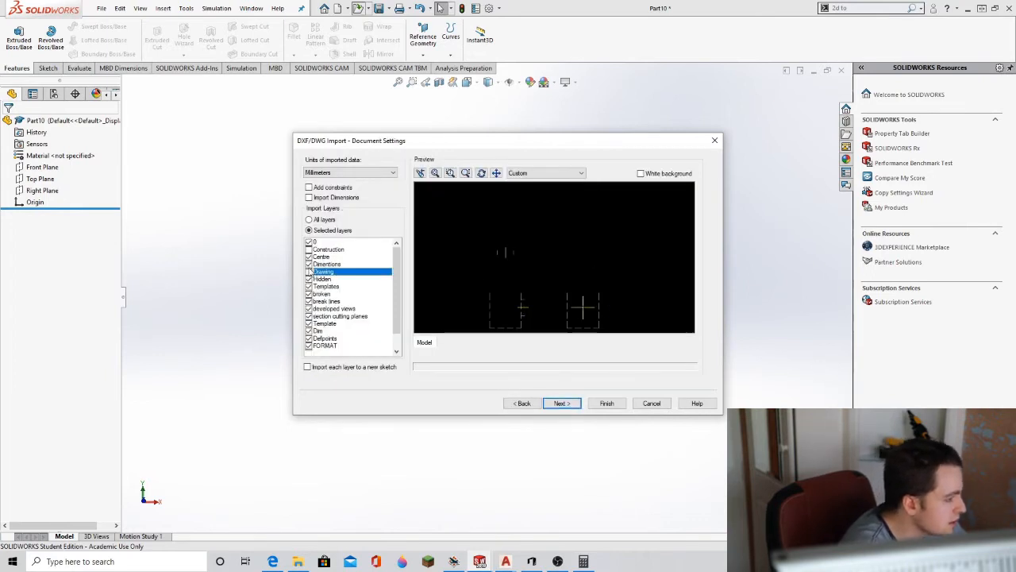
{"action": "left_click", "coordinate": [309, 272]}
{"action": "left_click", "coordinate": [309, 263]}
{"action": "left_click", "coordinate": [309, 257]}
{"action": "left_click", "coordinate": [309, 279]}
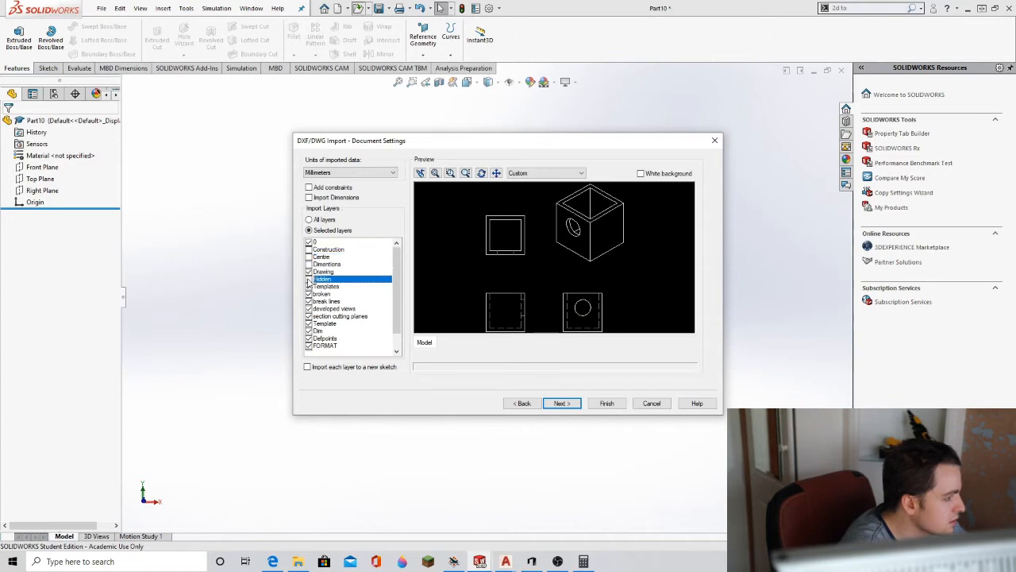
{"action": "left_click", "coordinate": [309, 286]}
{"action": "left_click", "coordinate": [309, 294]}
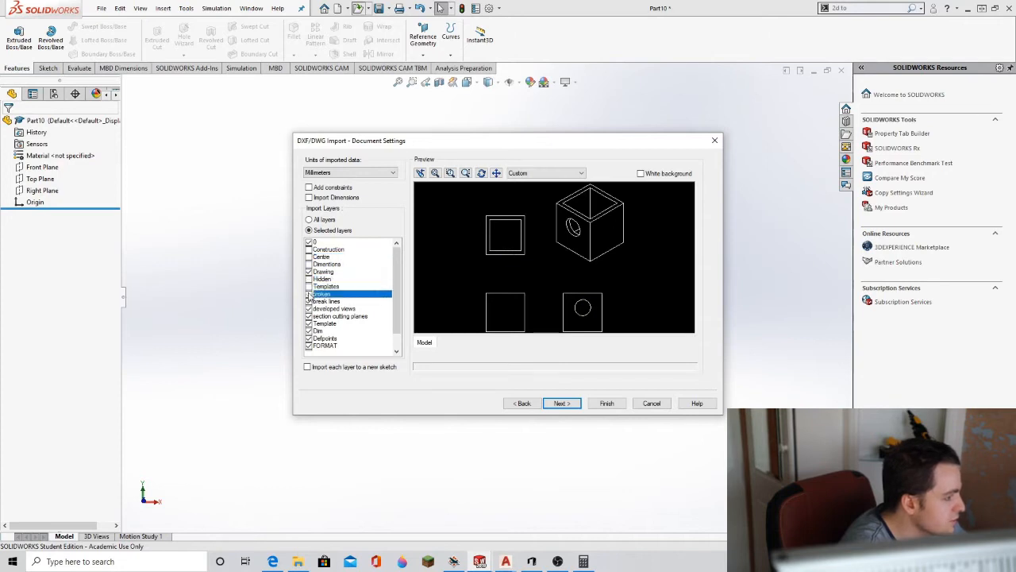
{"action": "left_click", "coordinate": [309, 302]}
{"action": "left_click", "coordinate": [309, 309]}
{"action": "left_click", "coordinate": [308, 316]}
{"action": "left_click", "coordinate": [309, 323]}
{"action": "left_click", "coordinate": [309, 330]}
{"action": "left_click", "coordinate": [309, 338]}
{"action": "left_click", "coordinate": [309, 345]}
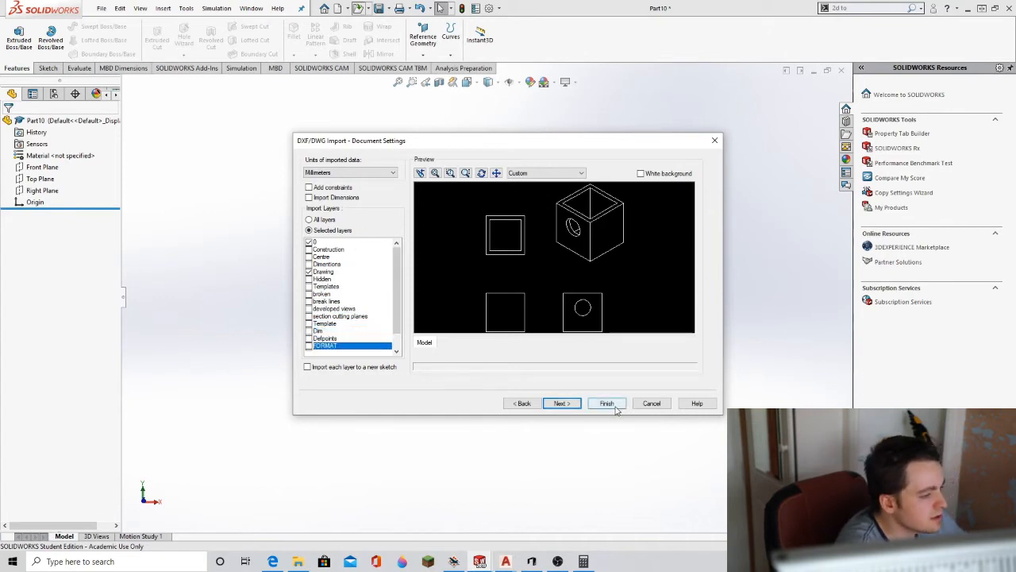
{"action": "left_click", "coordinate": [563, 404]}
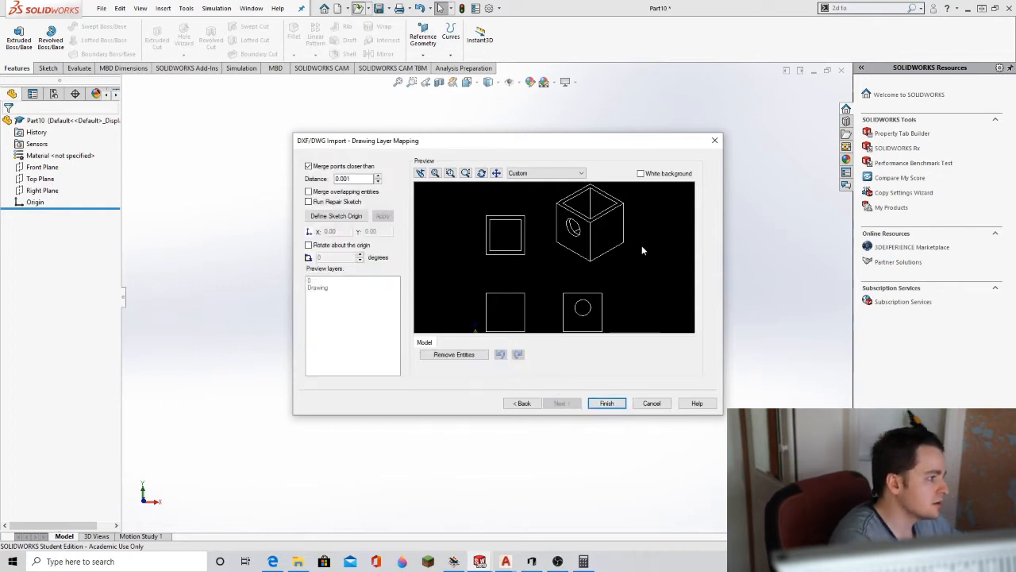
- Remove the isometric view of the box from the entities that are imported
{"action": "scroll", "coordinate": [651, 241], "scroll_direction": "up", "scroll_amount": 2}
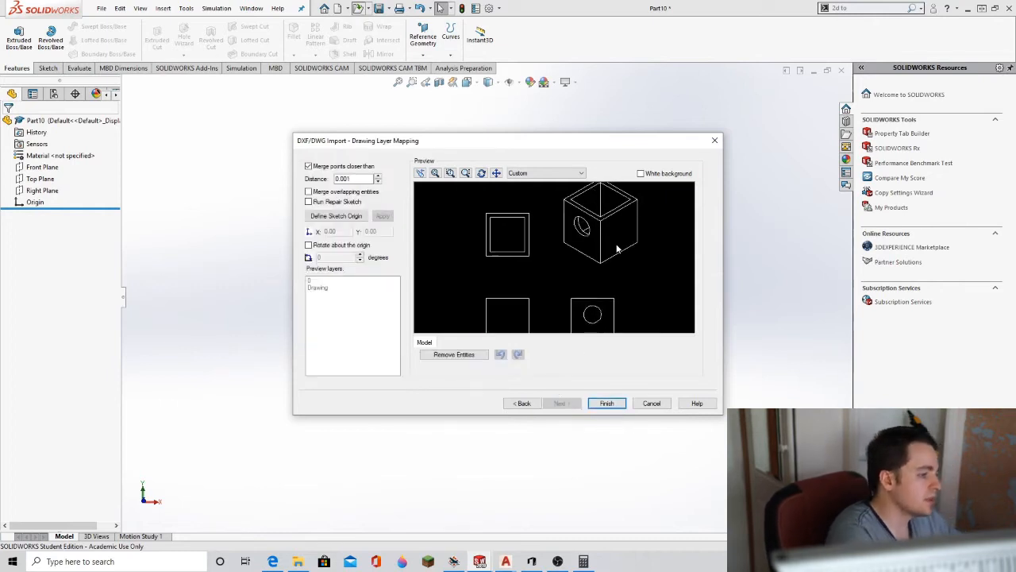
{"action": "left_click", "coordinate": [583, 279]}
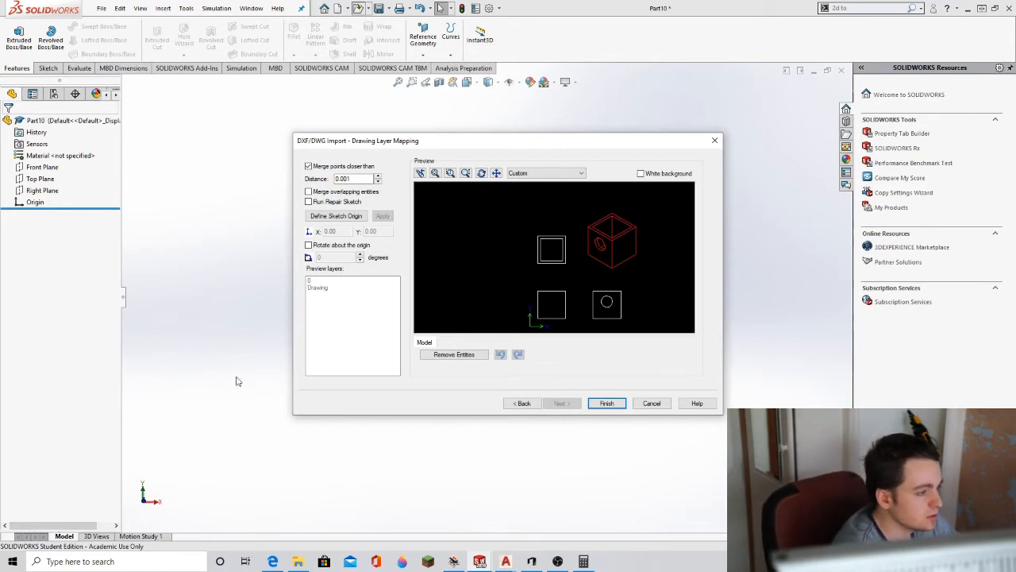
{"action": "key", "text": "Delete"}
- Dismiss the antivirus notification and finish the DWG import with the Explode Blocks option enabled
{"action": "scroll", "coordinate": [594, 283], "scroll_direction": "up", "scroll_amount": 2}
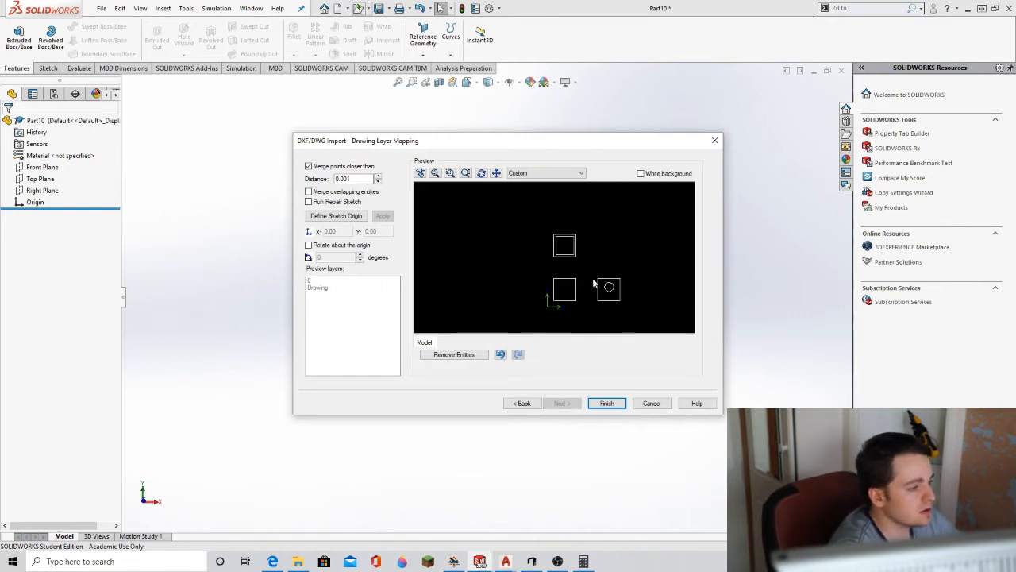
{"action": "scroll", "coordinate": [611, 273], "scroll_direction": "down", "scroll_amount": 2}
{"action": "scroll", "coordinate": [644, 274], "scroll_direction": "up", "scroll_amount": 2}
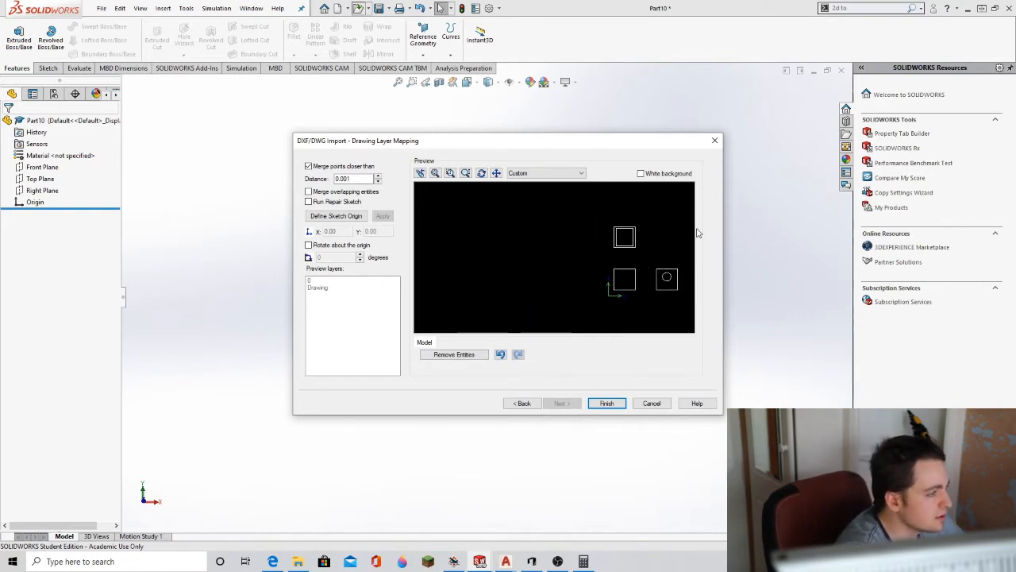
{"action": "middle_click_drag", "start_coordinate": [646, 247], "coordinate": [567, 242]}
{"action": "scroll", "coordinate": [601, 237], "scroll_direction": "down", "scroll_amount": 1}
{"action": "middle_click_drag", "start_coordinate": [602, 209], "coordinate": [578, 223]}
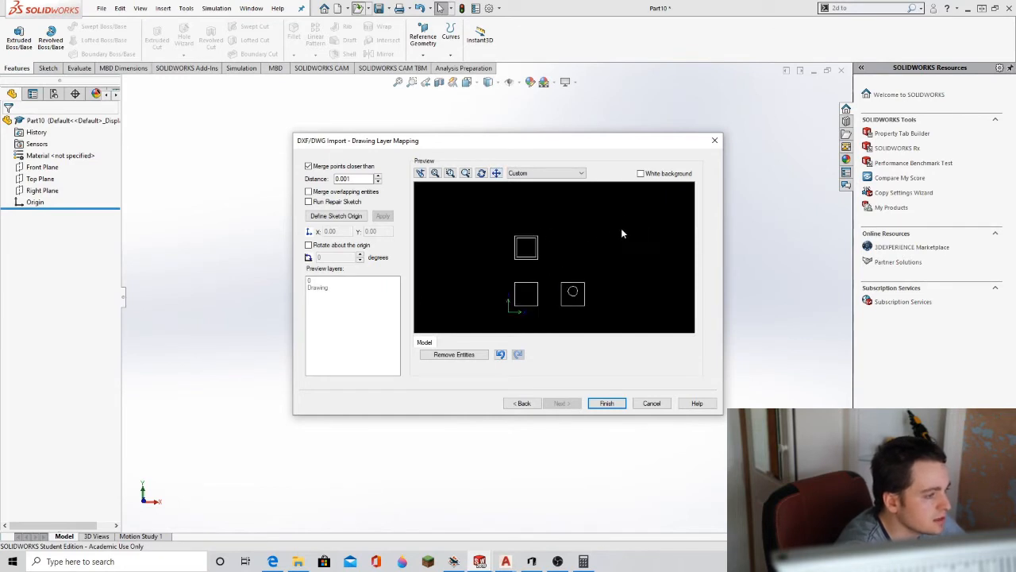
{"action": "left_click", "coordinate": [309, 167]}
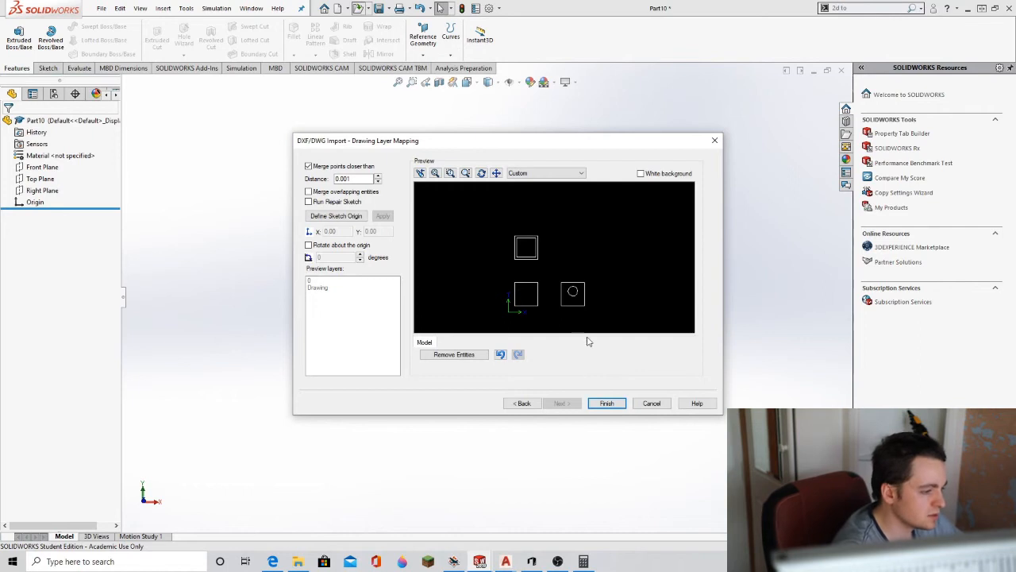
{"action": "scroll", "coordinate": [588, 288], "scroll_direction": "down", "scroll_amount": 1}
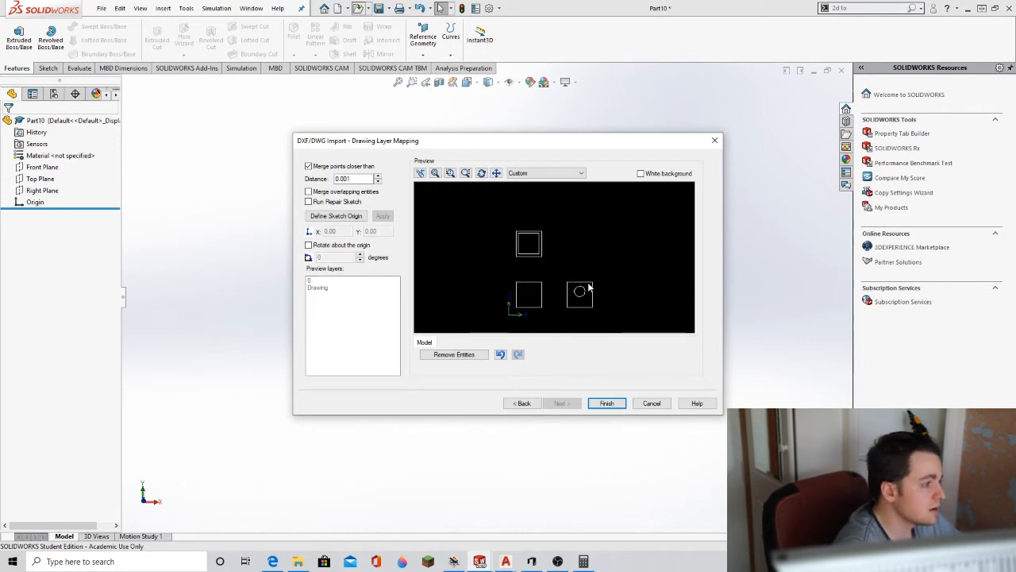
{"action": "scroll", "coordinate": [608, 282], "scroll_direction": "down", "scroll_amount": 4}
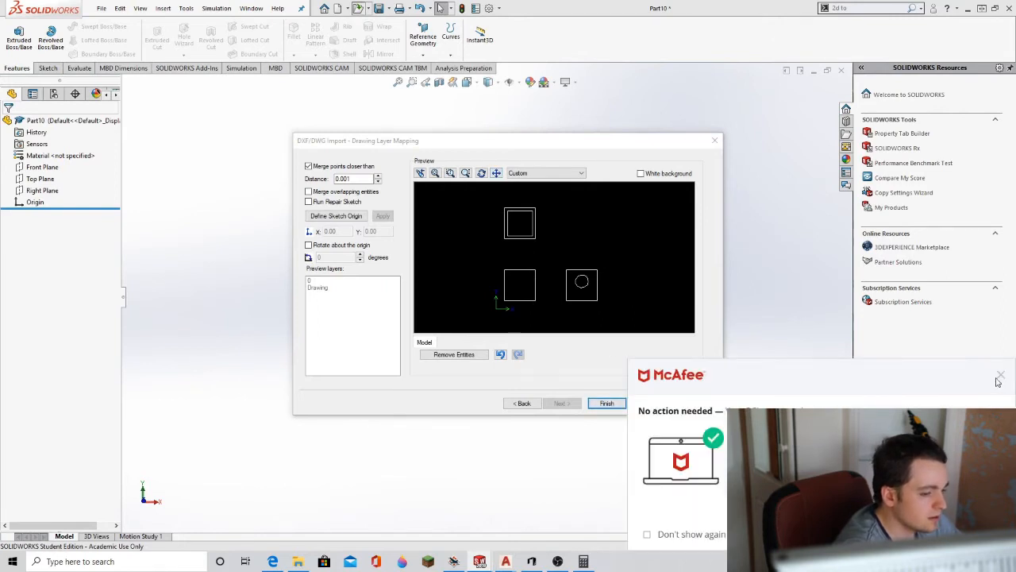
{"action": "left_click", "coordinate": [999, 378]}
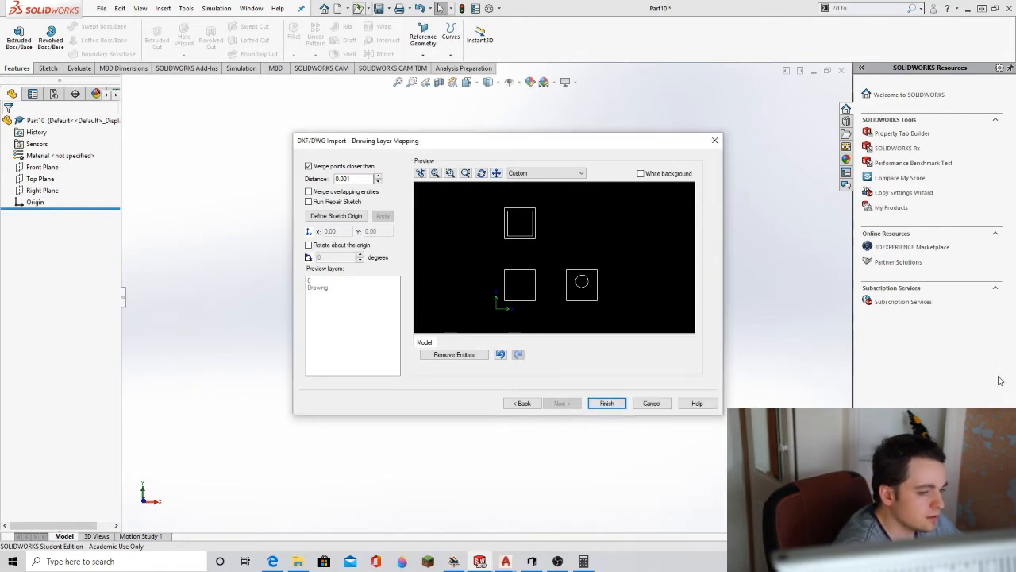
{"action": "left_click", "coordinate": [607, 404]}
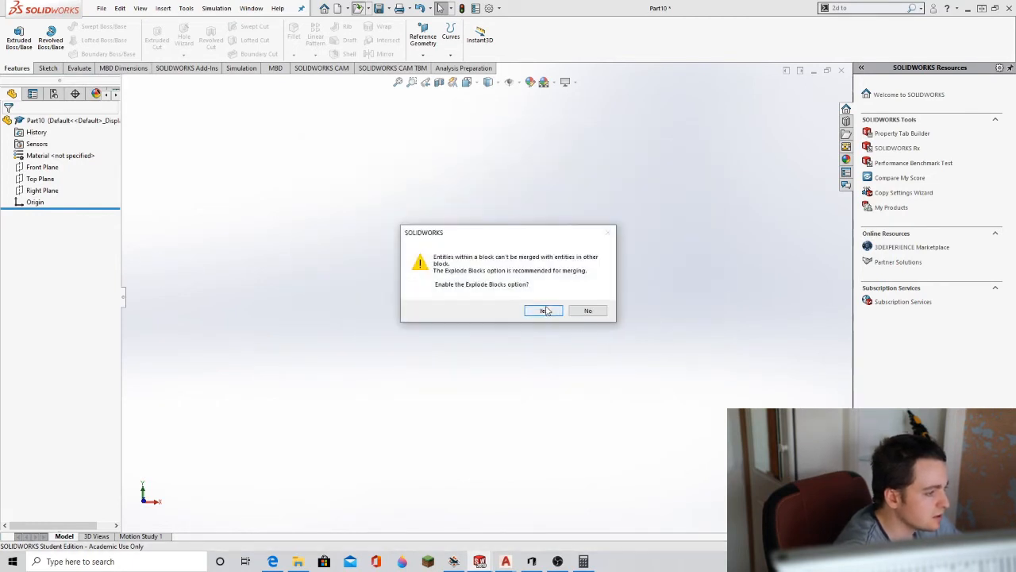
{"action": "left_click", "coordinate": [544, 310]}
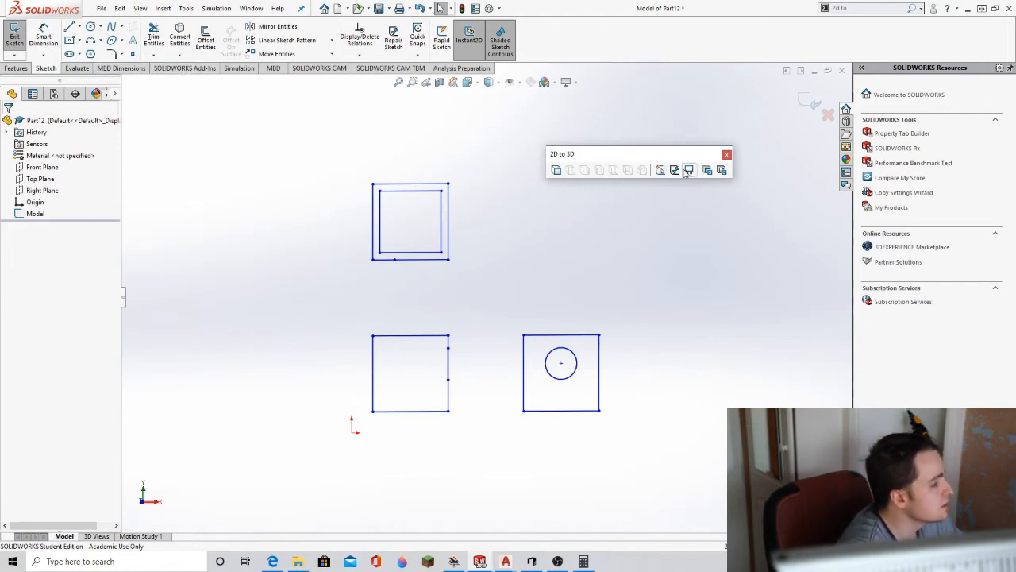
- Move the 2D to 3D tools clear of the sketch and assign the square with the circle as the front view
{"action": "left_click_drag", "start_coordinate": [691, 155], "coordinate": [744, 109]}
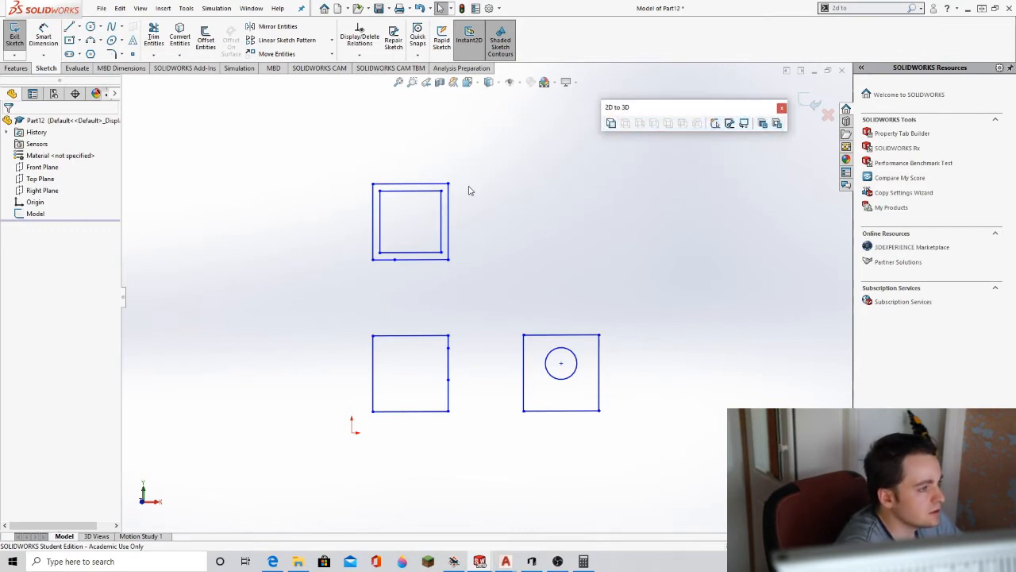
{"action": "mouse_move", "coordinate": [659, 293]}
{"action": "left_mouse_down"}
{"action": "mouse_move", "coordinate": [517, 453]}
{"action": "mouse_move", "coordinate": [498, 457]}
{"action": "left_mouse_up"}
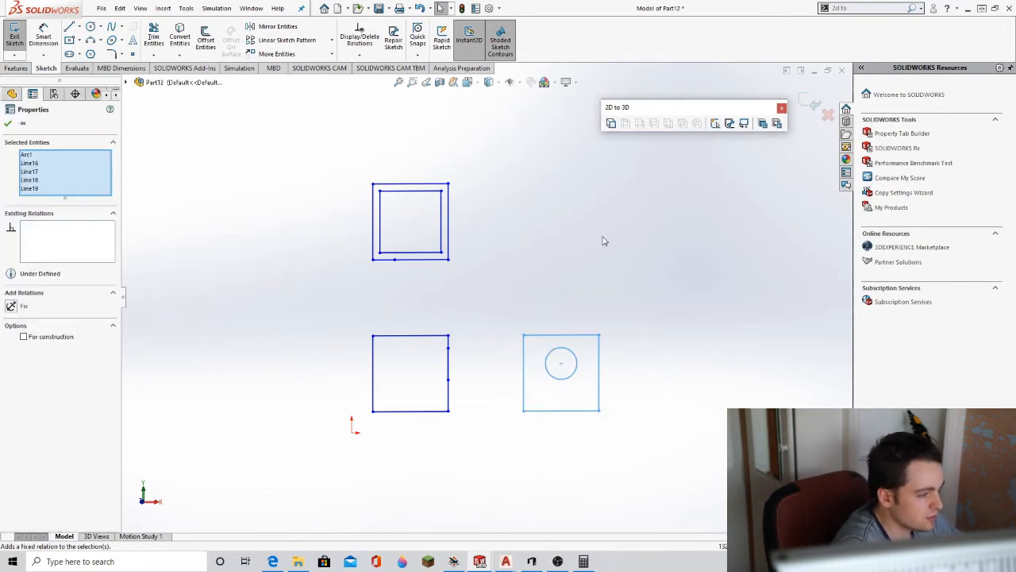
{"action": "left_click", "coordinate": [610, 125]}
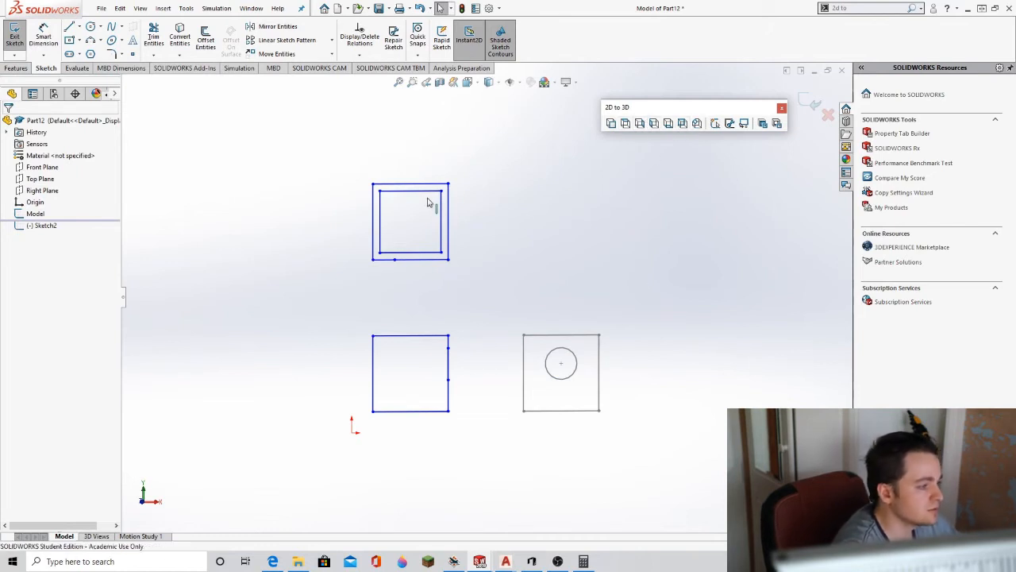
- Assign the plain square as the left view and the double square as the top view
{"action": "left_click_drag", "start_coordinate": [477, 316], "coordinate": [342, 447]}
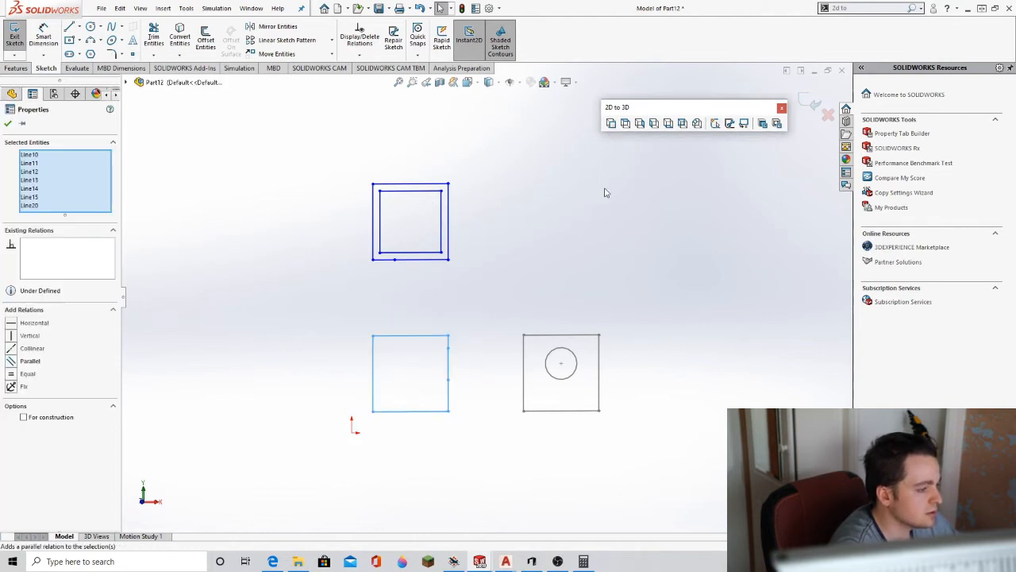
{"action": "left_click", "coordinate": [655, 124]}
{"action": "left_click_drag", "start_coordinate": [468, 151], "coordinate": [332, 310]}
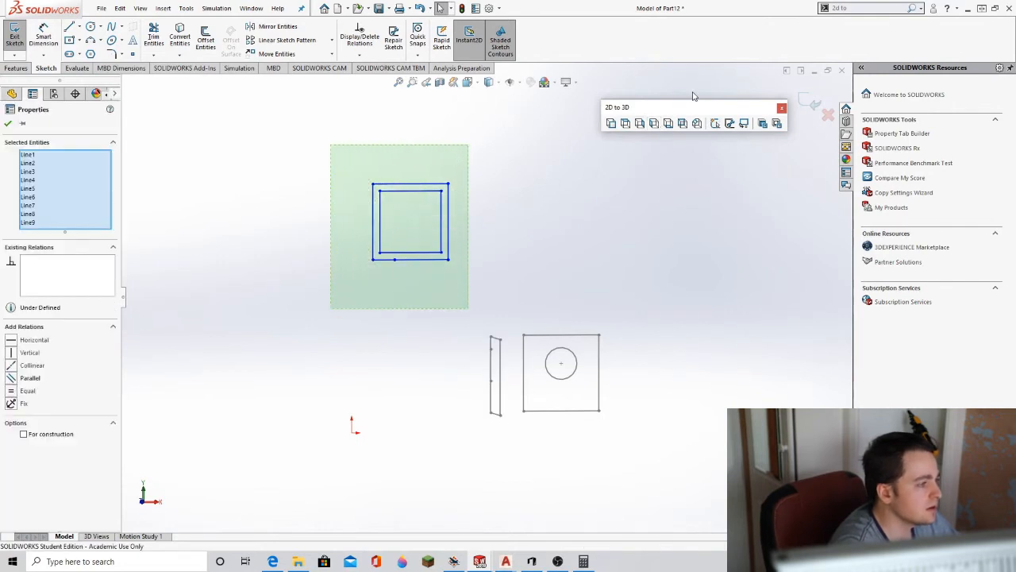
{"action": "left_click", "coordinate": [626, 123]}
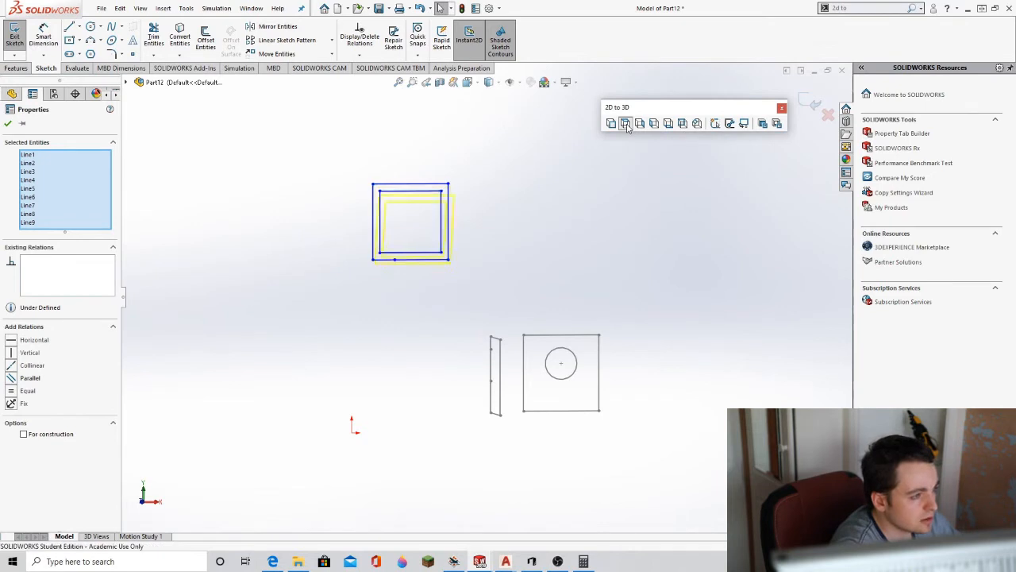
- Align the top-view sketch's outer corner with the matching upper corner of the front-view sketch using Align Sketch
{"action": "middle_click_drag", "start_coordinate": [515, 290], "coordinate": [574, 284]}
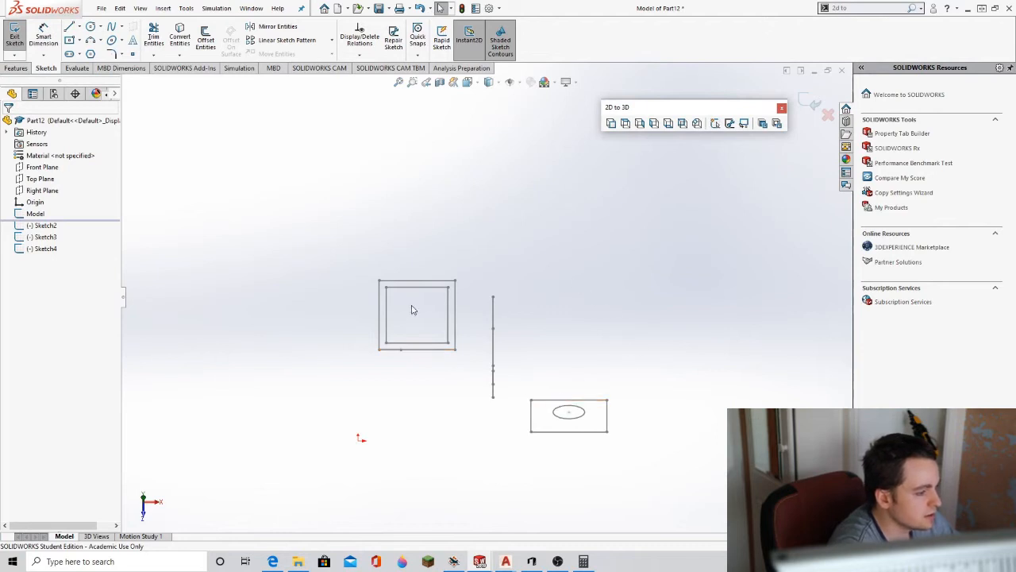
{"action": "mouse_move", "coordinate": [587, 379]}
{"action": "middle_mouse_down"}
{"action": "mouse_move", "coordinate": [594, 304]}
{"action": "mouse_move", "coordinate": [554, 266]}
{"action": "mouse_move", "coordinate": [476, 274]}
{"action": "mouse_move", "coordinate": [438, 263]}
{"action": "mouse_move", "coordinate": [455, 277]}
{"action": "mouse_move", "coordinate": [572, 288]}
{"action": "mouse_move", "coordinate": [615, 306]}
{"action": "mouse_move", "coordinate": [586, 304]}
{"action": "middle_mouse_up"}
{"action": "middle_click_drag", "start_coordinate": [560, 354], "coordinate": [588, 324]}
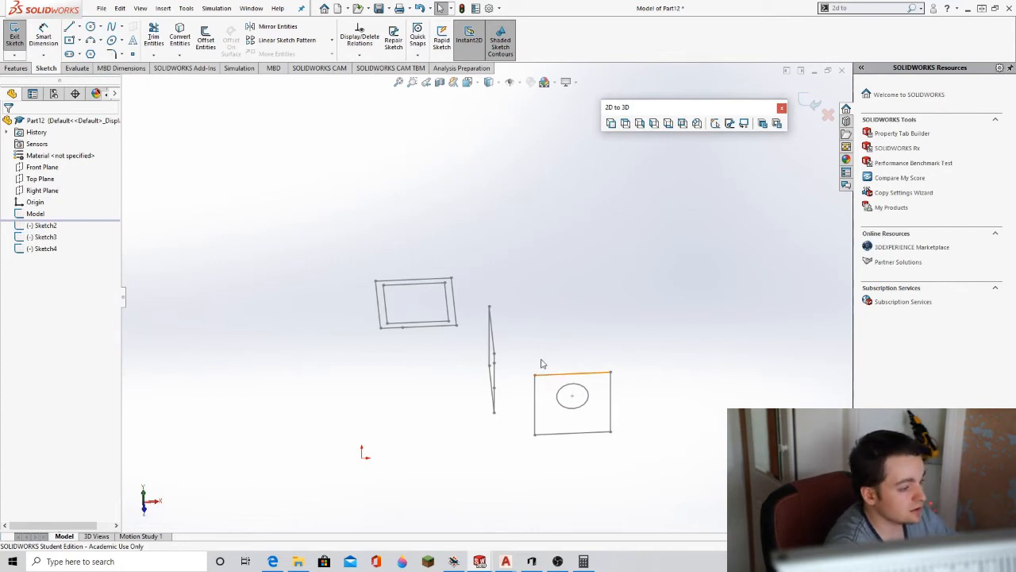
{"action": "mouse_move", "coordinate": [558, 342]}
{"action": "middle_mouse_down"}
{"action": "mouse_move", "coordinate": [544, 351]}
{"action": "mouse_move", "coordinate": [592, 320]}
{"action": "middle_mouse_up"}
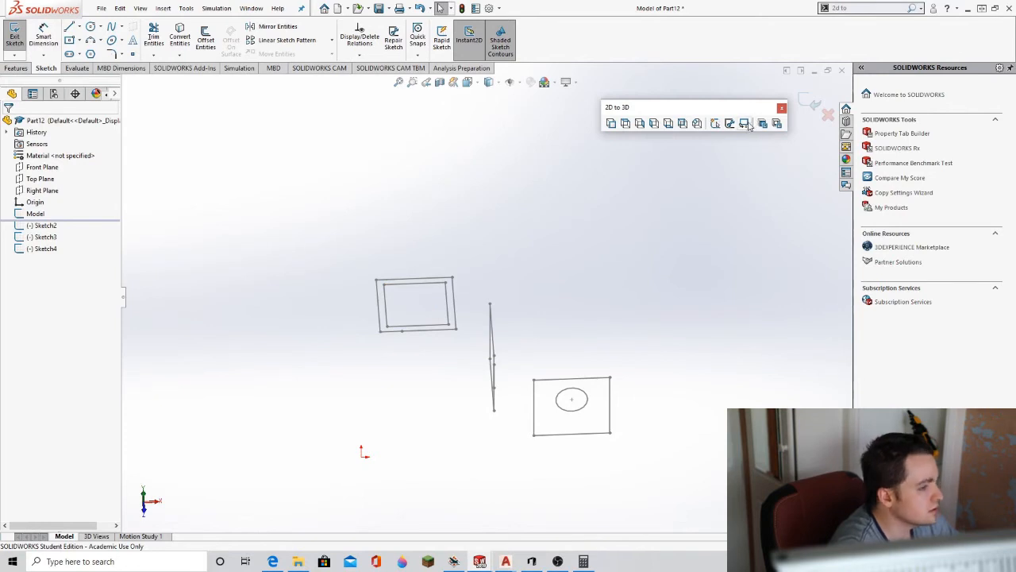
{"action": "left_click", "coordinate": [457, 329]}
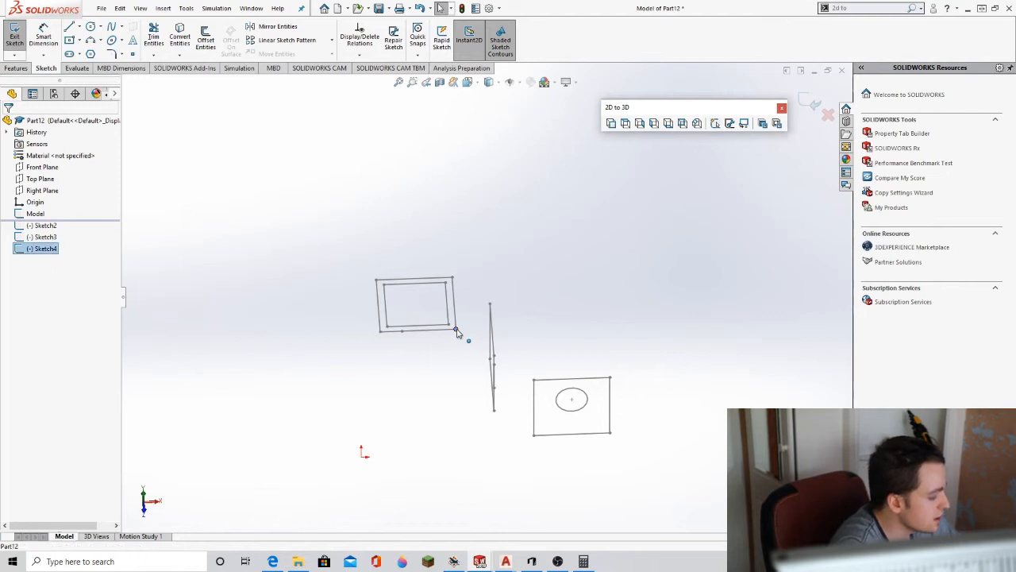
{"action": "left_click", "coordinate": [610, 379], "text": "ctrl"}
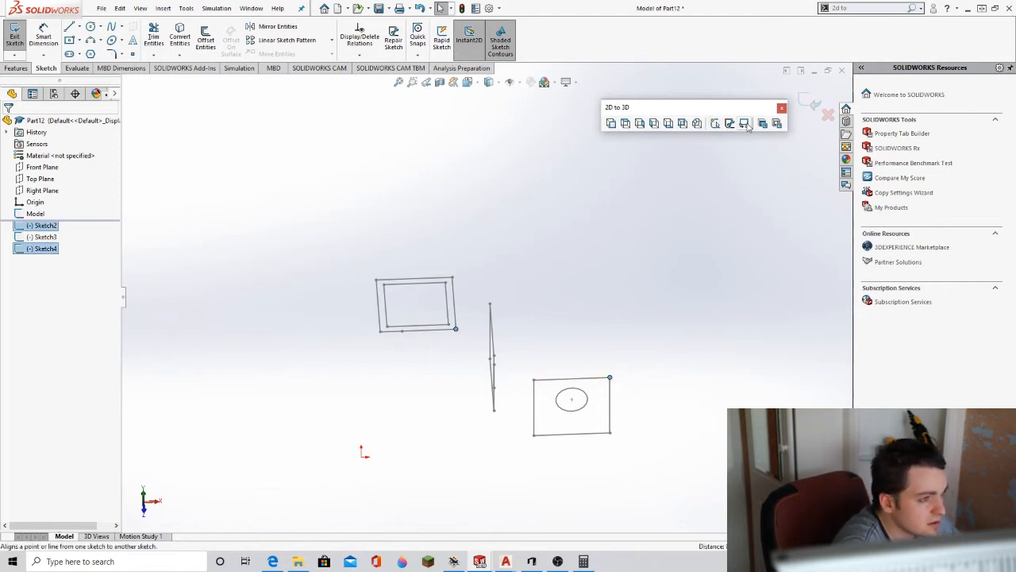
{"action": "left_click", "coordinate": [744, 123]}
- Align the left-view square with the front-view sketch by matching their facing vertical edges with Align Sketch
{"action": "mouse_move", "coordinate": [667, 323]}
{"action": "middle_mouse_down"}
{"action": "mouse_move", "coordinate": [655, 354]}
{"action": "mouse_move", "coordinate": [604, 370]}
{"action": "mouse_move", "coordinate": [572, 325]}
{"action": "mouse_move", "coordinate": [511, 306]}
{"action": "mouse_move", "coordinate": [473, 324]}
{"action": "mouse_move", "coordinate": [606, 334]}
{"action": "mouse_move", "coordinate": [635, 301]}
{"action": "mouse_move", "coordinate": [545, 325]}
{"action": "mouse_move", "coordinate": [528, 362]}
{"action": "mouse_move", "coordinate": [504, 374]}
{"action": "mouse_move", "coordinate": [563, 316]}
{"action": "mouse_move", "coordinate": [534, 379]}
{"action": "middle_mouse_up"}
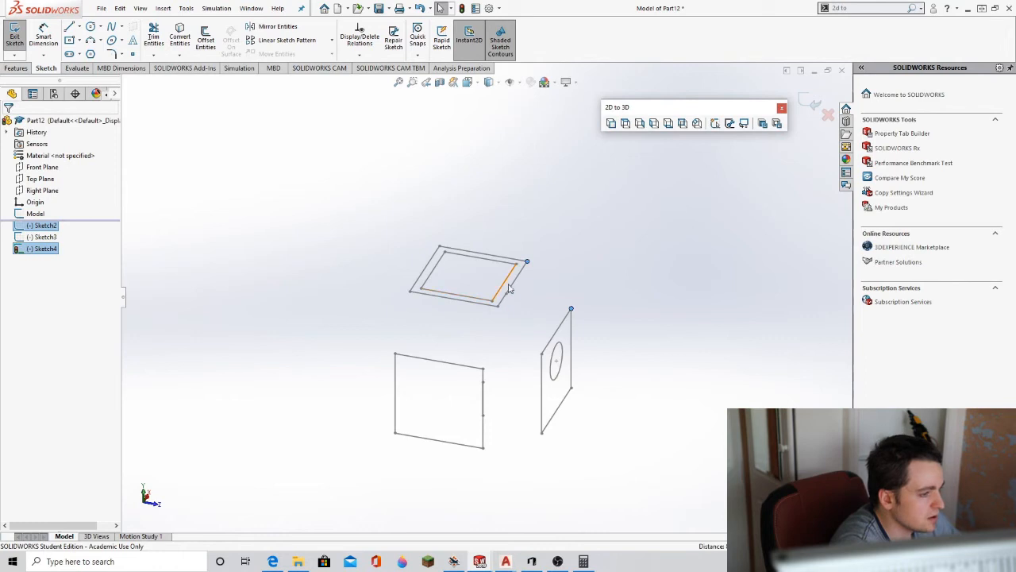
{"action": "left_click", "coordinate": [484, 371]}
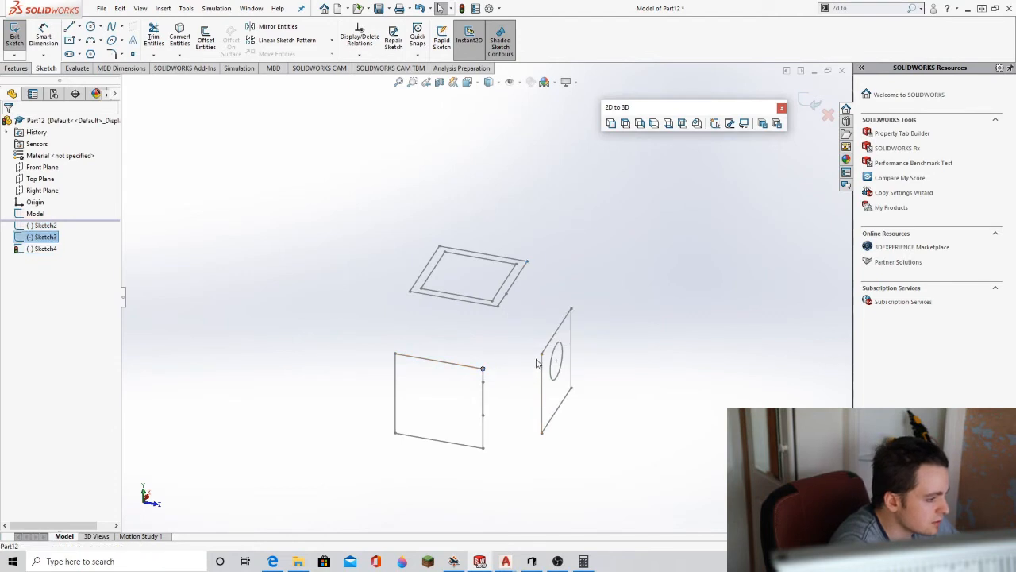
{"action": "left_click", "coordinate": [542, 356], "text": "ctrl"}
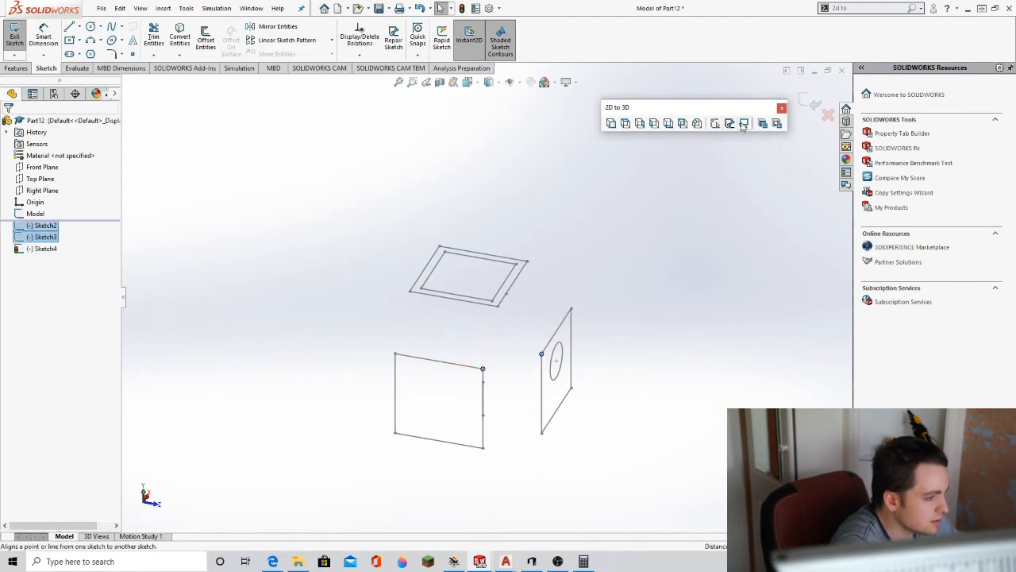
{"action": "left_click", "coordinate": [484, 415]}
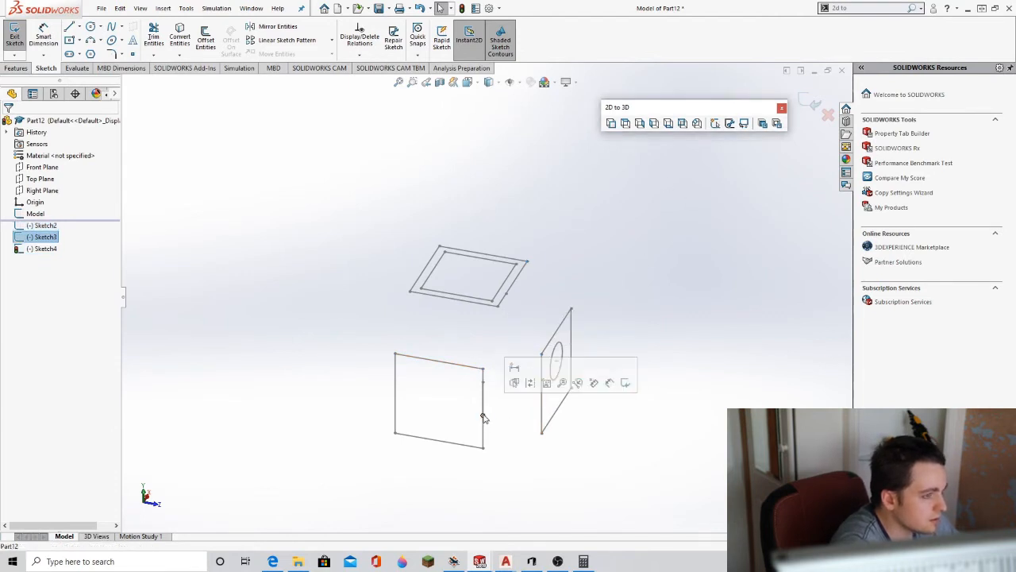
{"action": "left_click", "coordinate": [543, 423], "text": "ctrl"}
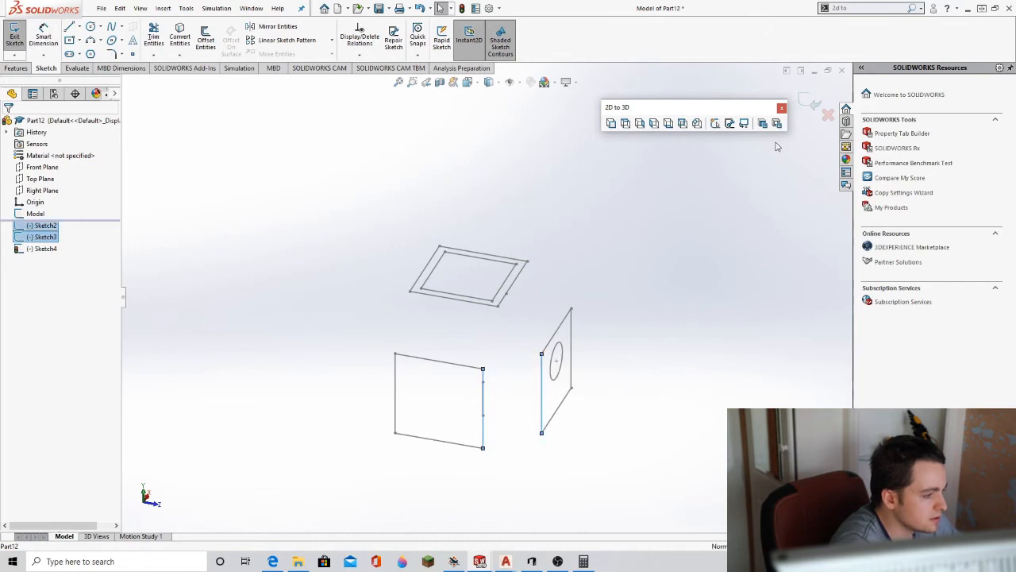
{"action": "left_click", "coordinate": [744, 123]}
- Align the top-view sketch's front outer edge with the upper edge of the front-view square, and check the alignment from several angles
{"action": "middle_click_drag", "start_coordinate": [571, 318], "coordinate": [501, 326]}
{"action": "left_click", "coordinate": [495, 321]}
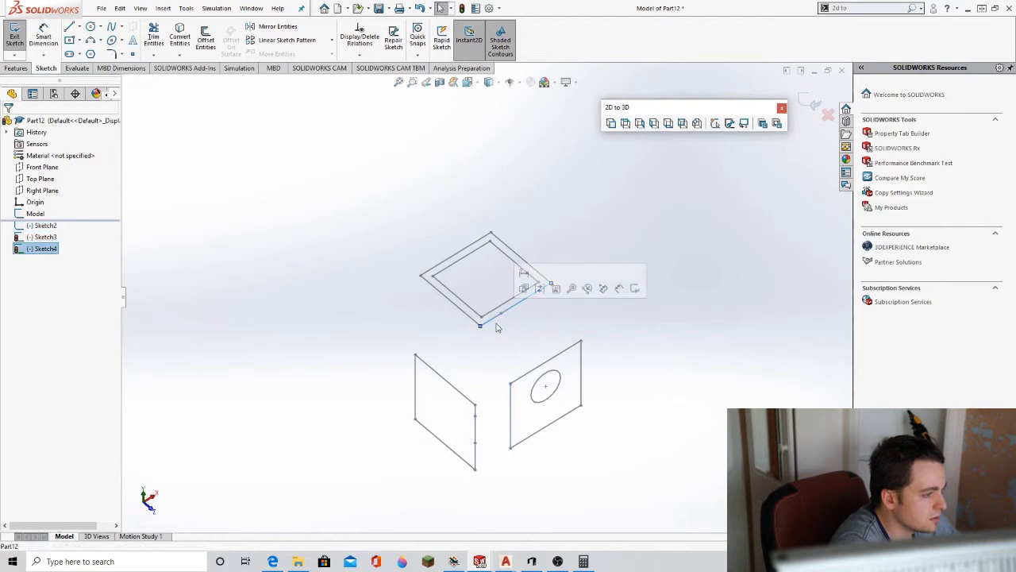
{"action": "left_click", "coordinate": [575, 346], "text": "ctrl"}
{"action": "left_click", "coordinate": [744, 124]}
{"action": "left_click_drag", "start_coordinate": [640, 379], "coordinate": [593, 352]}
{"action": "mouse_move", "coordinate": [652, 371]}
{"action": "middle_mouse_down"}
{"action": "mouse_move", "coordinate": [565, 319]}
{"action": "mouse_move", "coordinate": [585, 264]}
{"action": "mouse_move", "coordinate": [602, 284]}
{"action": "mouse_move", "coordinate": [579, 320]}
{"action": "middle_mouse_up"}
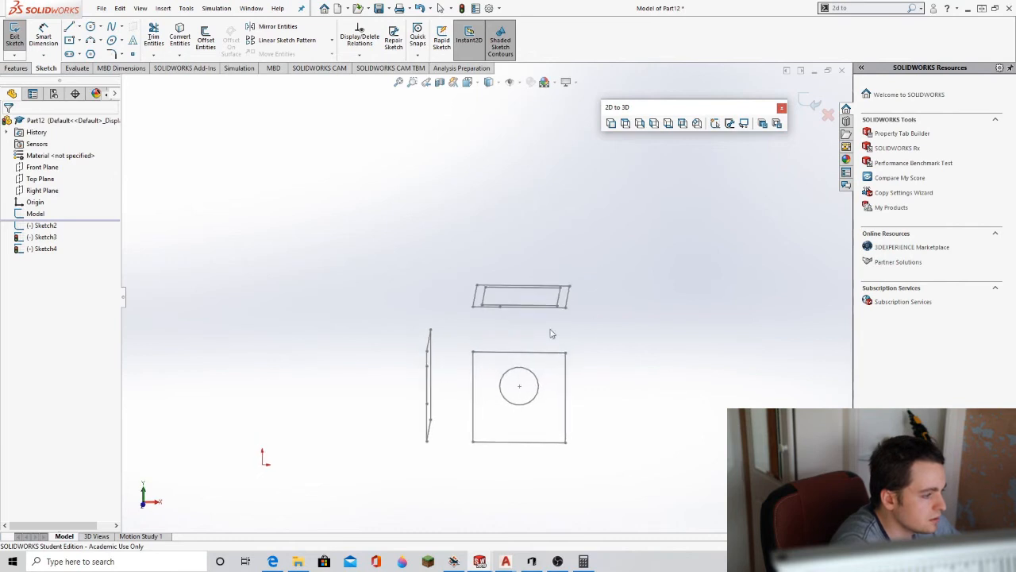
{"action": "mouse_move", "coordinate": [513, 360]}
{"action": "middle_mouse_down"}
{"action": "mouse_move", "coordinate": [538, 367]}
{"action": "mouse_move", "coordinate": [579, 413]}
{"action": "mouse_move", "coordinate": [640, 392]}
{"action": "mouse_move", "coordinate": [679, 346]}
{"action": "middle_mouse_up"}
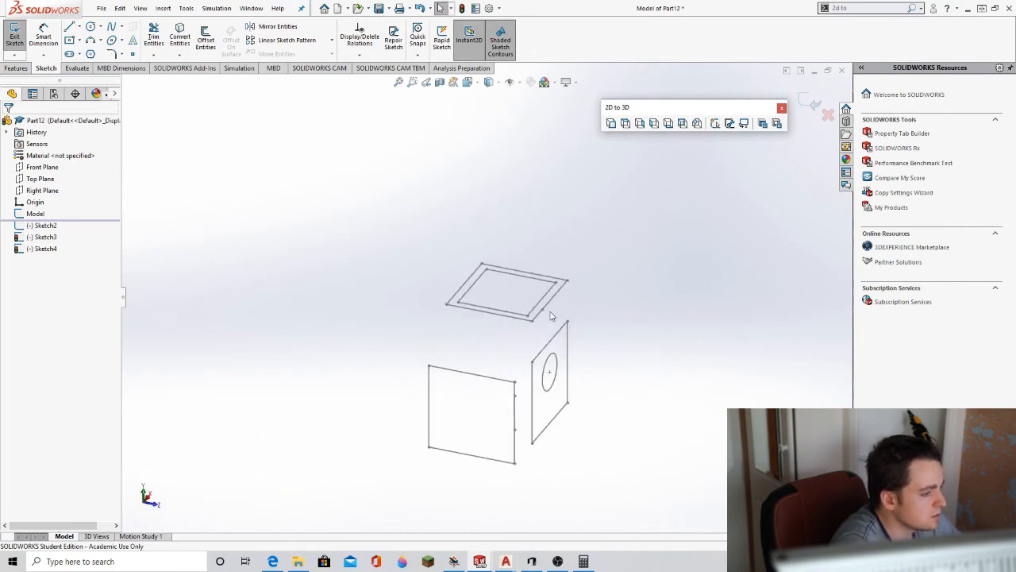
{"action": "mouse_move", "coordinate": [718, 440]}
{"action": "middle_mouse_down"}
{"action": "mouse_move", "coordinate": [662, 395]}
{"action": "mouse_move", "coordinate": [603, 376]}
{"action": "mouse_move", "coordinate": [663, 367]}
{"action": "mouse_move", "coordinate": [679, 384]}
{"action": "middle_mouse_up"}
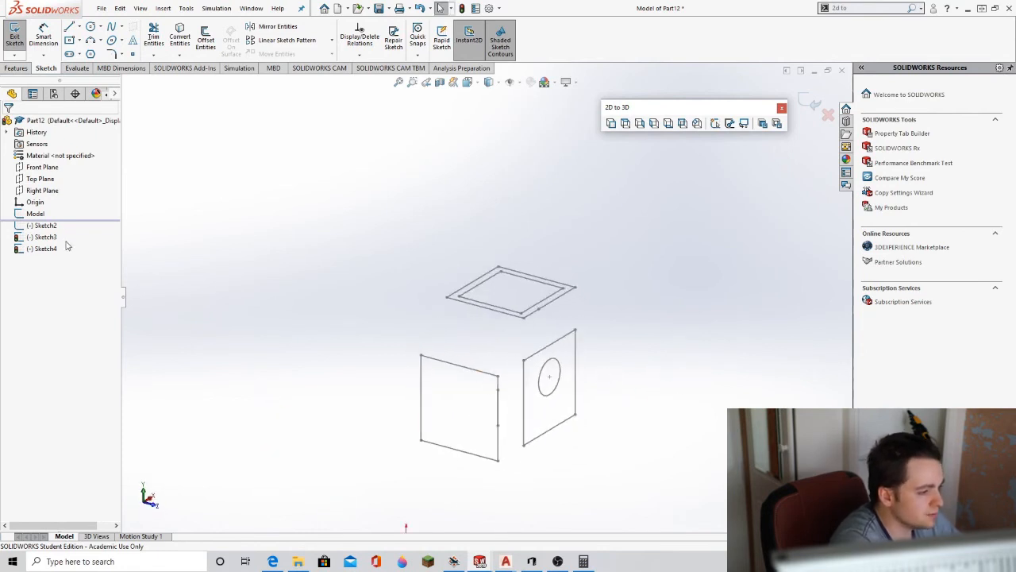
- Exit the imported model sketch and highlight the three separate view sketches to identify each one
{"action": "left_click", "coordinate": [14, 36]}
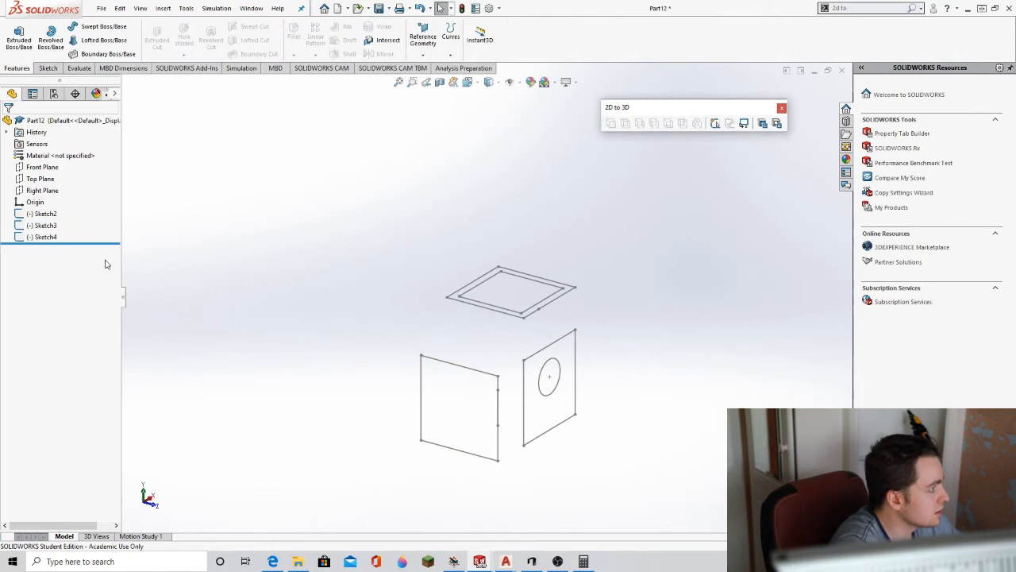
{"action": "left_click", "coordinate": [44, 225]}
{"action": "left_click", "coordinate": [43, 237]}
{"action": "left_click", "coordinate": [28, 213]}
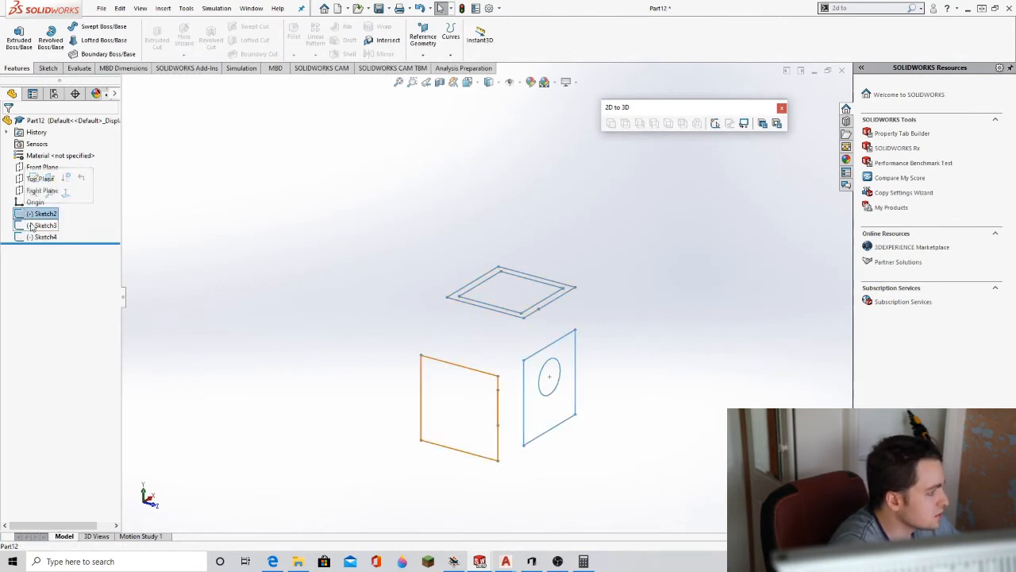
{"action": "left_click", "coordinate": [35, 237]}
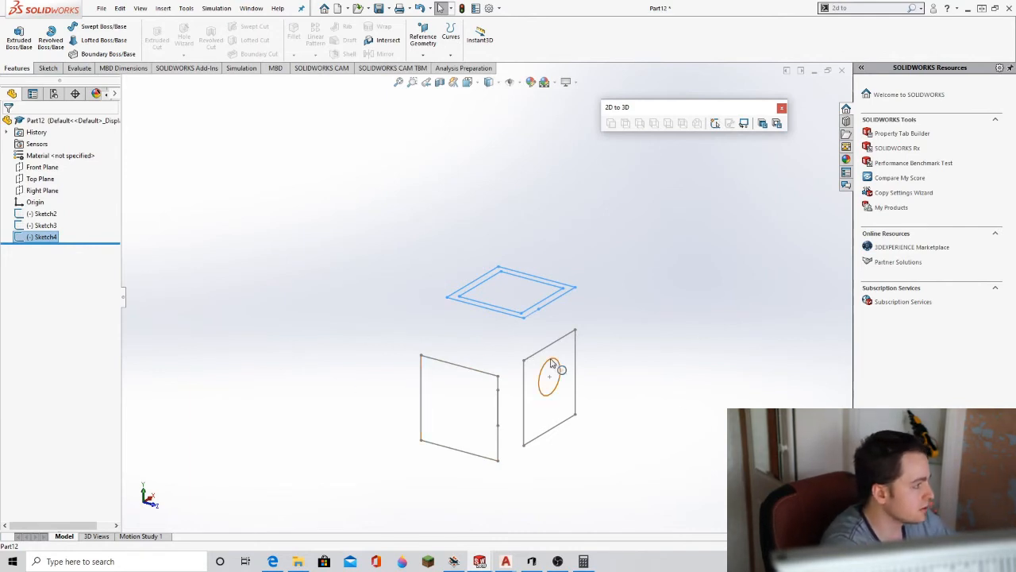
{"action": "mouse_move", "coordinate": [622, 401]}
{"action": "middle_mouse_down"}
{"action": "mouse_move", "coordinate": [649, 402]}
{"action": "mouse_move", "coordinate": [543, 406]}
{"action": "mouse_move", "coordinate": [667, 415]}
{"action": "mouse_move", "coordinate": [726, 386]}
{"action": "mouse_move", "coordinate": [674, 358]}
{"action": "mouse_move", "coordinate": [469, 429]}
{"action": "middle_mouse_up"}
{"action": "key", "text": "ctrl+1"}
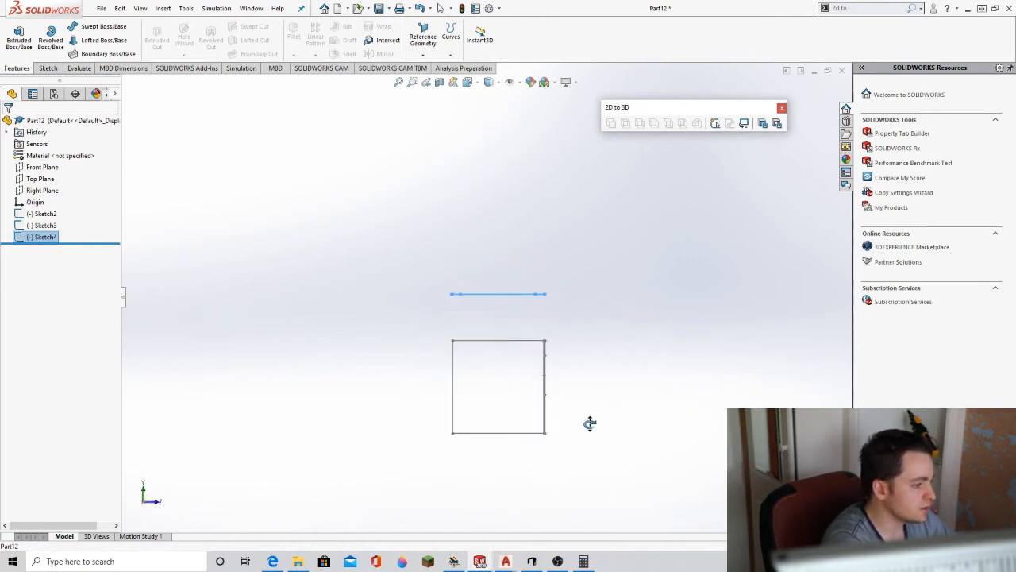
{"action": "left_click", "coordinate": [45, 69]}
{"action": "middle_click_drag", "start_coordinate": [406, 200], "coordinate": [404, 220]}
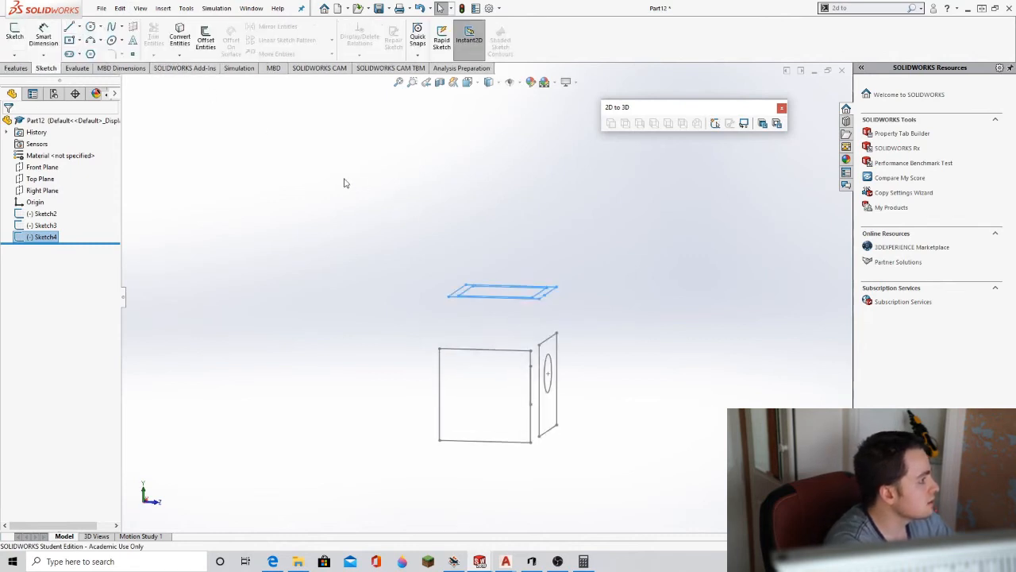
{"action": "left_click", "coordinate": [27, 70]}
{"action": "left_click", "coordinate": [23, 44]}
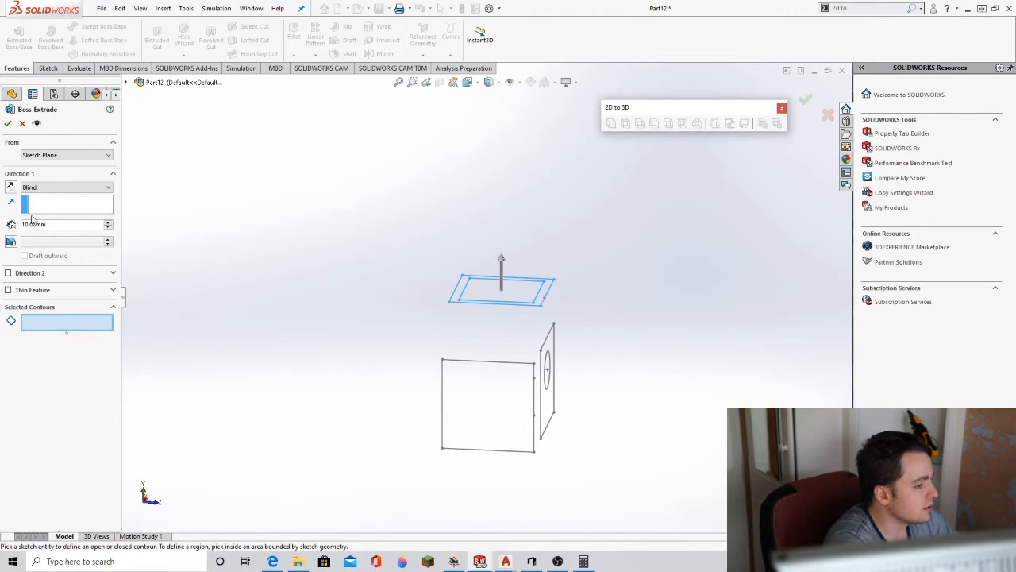
{"action": "left_click", "coordinate": [22, 123]}
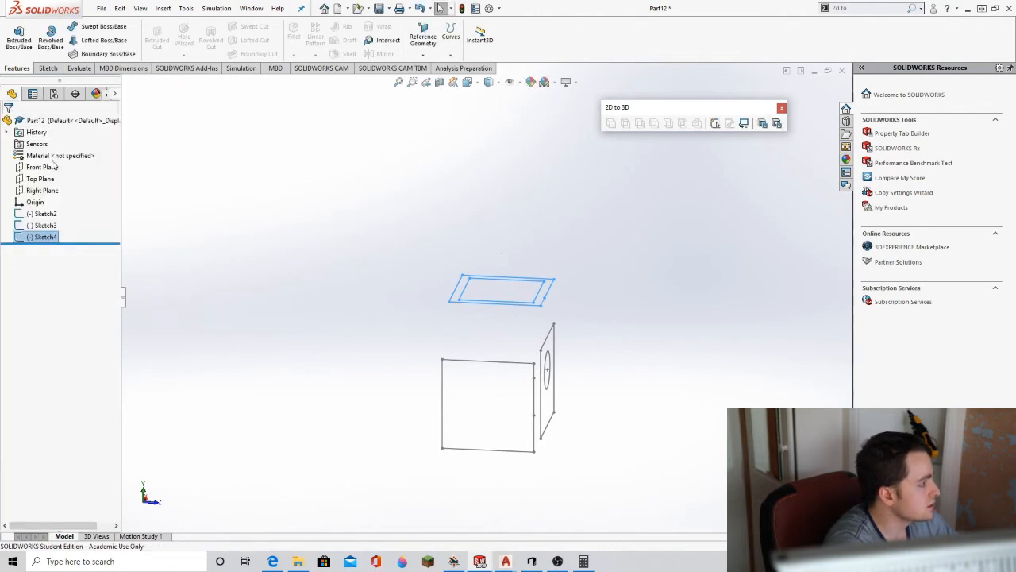
- Start a boss extrusion of the left-view sketch with its square region as the contour
{"action": "left_click", "coordinate": [45, 225]}
{"action": "left_click", "coordinate": [19, 40]}
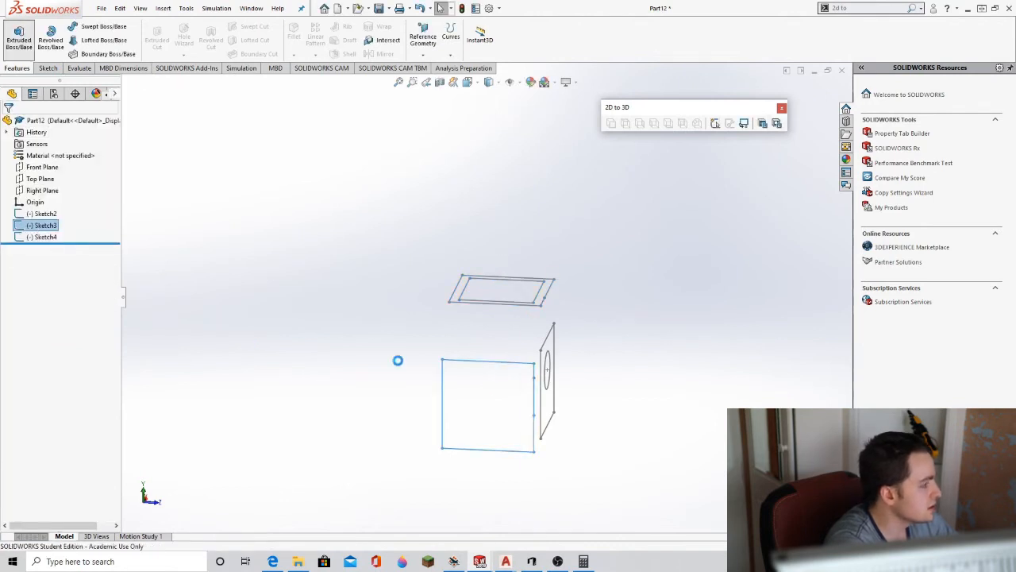
{"action": "left_click", "coordinate": [502, 416]}
{"action": "mouse_move", "coordinate": [513, 419]}
{"action": "middle_mouse_down"}
{"action": "mouse_move", "coordinate": [611, 448]}
{"action": "mouse_move", "coordinate": [509, 487]}
{"action": "middle_mouse_up"}
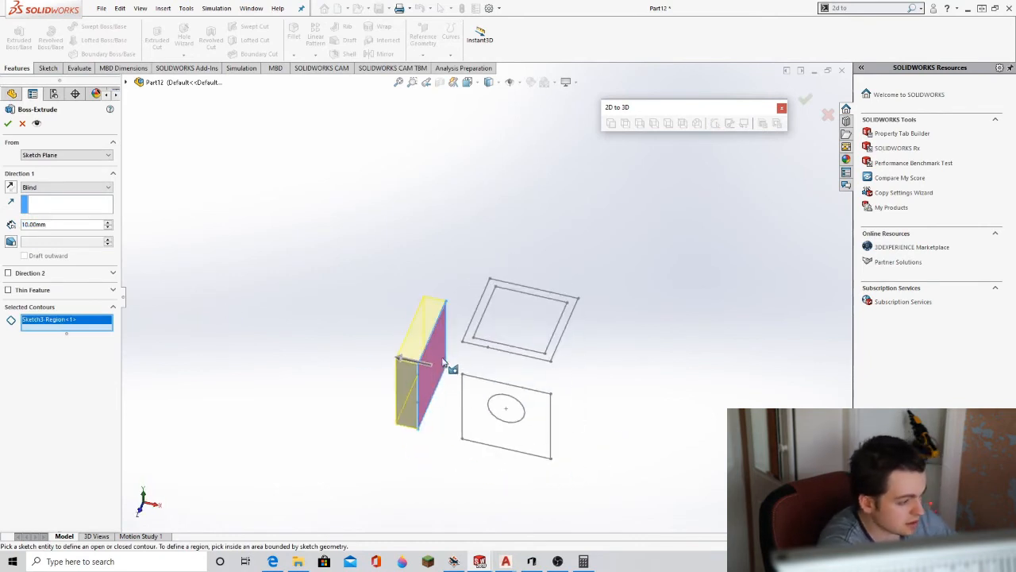
{"action": "mouse_move", "coordinate": [468, 381]}
{"action": "middle_mouse_down"}
{"action": "mouse_move", "coordinate": [483, 357]}
{"action": "mouse_move", "coordinate": [483, 370]}
{"action": "middle_mouse_up"}
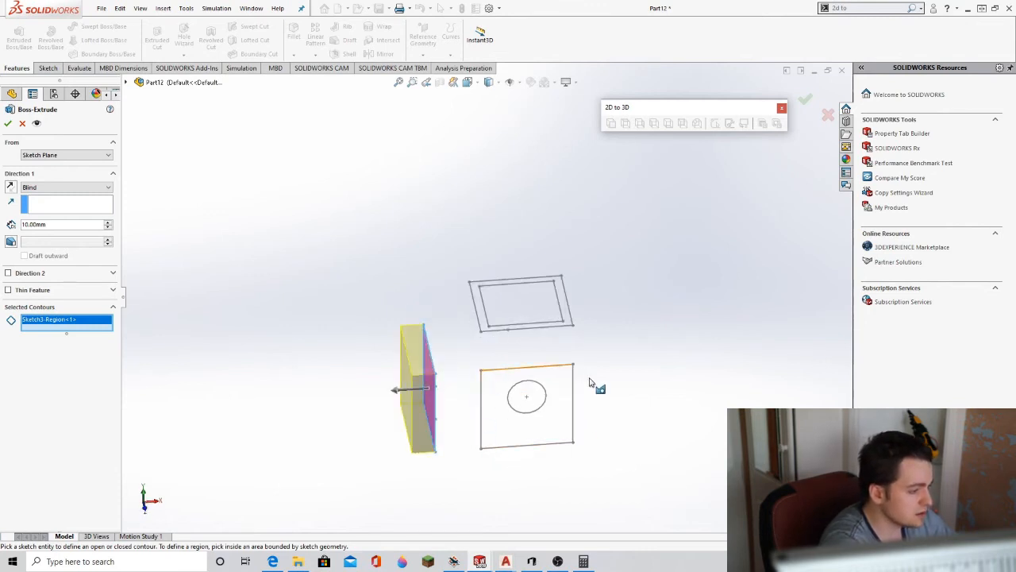
- Start the extrusion from the front-view square's upper corner vertex nearest the left view, and reverse its direction towards the front-view sketch
{"action": "left_click", "coordinate": [69, 156]}
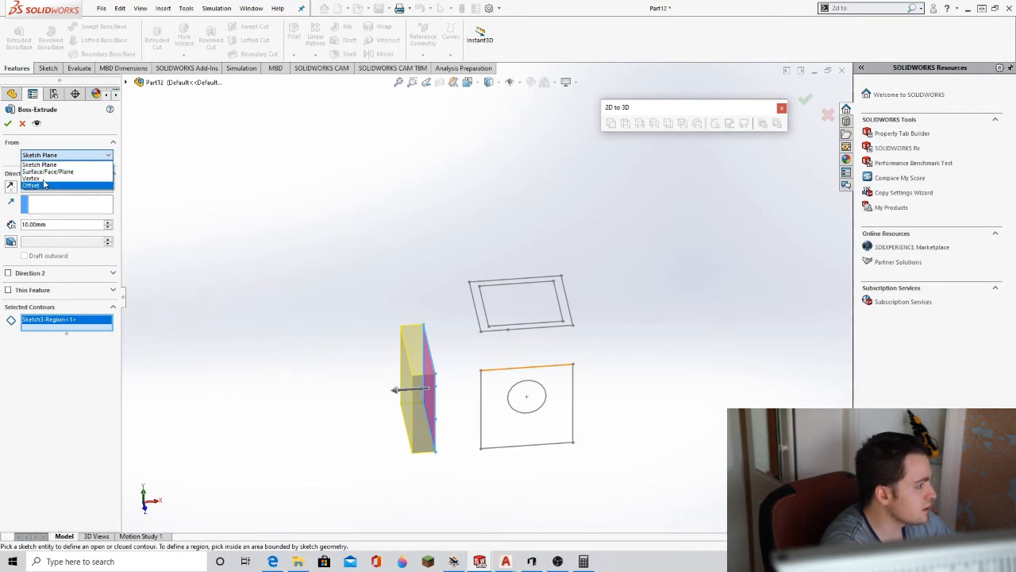
{"action": "left_click", "coordinate": [40, 179]}
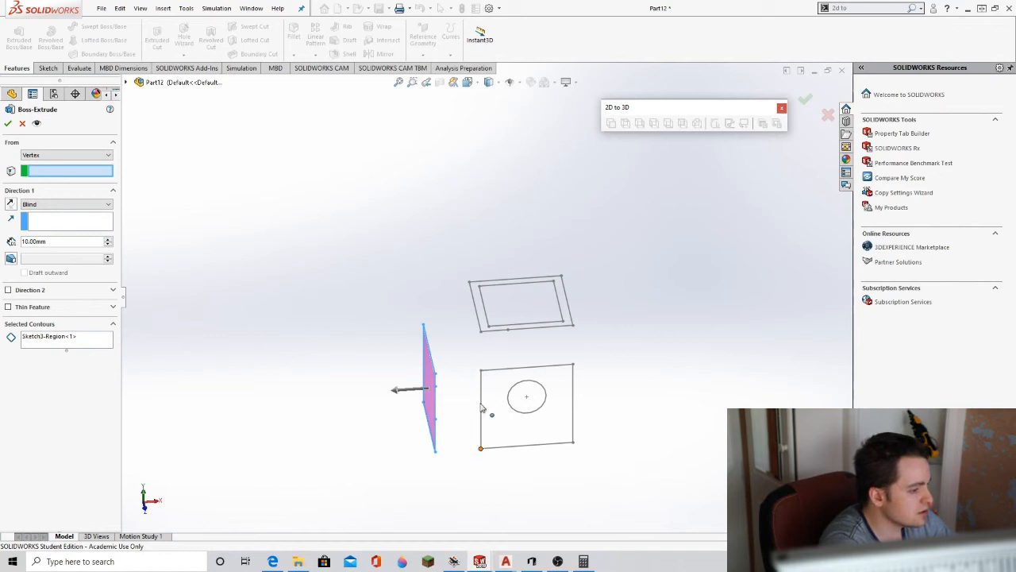
{"action": "left_click", "coordinate": [482, 370]}
{"action": "mouse_move", "coordinate": [482, 374]}
{"action": "middle_mouse_down"}
{"action": "mouse_move", "coordinate": [471, 385]}
{"action": "mouse_move", "coordinate": [481, 390]}
{"action": "mouse_move", "coordinate": [415, 390]}
{"action": "mouse_move", "coordinate": [467, 352]}
{"action": "middle_mouse_up"}
{"action": "middle_click_drag", "start_coordinate": [482, 389], "coordinate": [455, 413]}
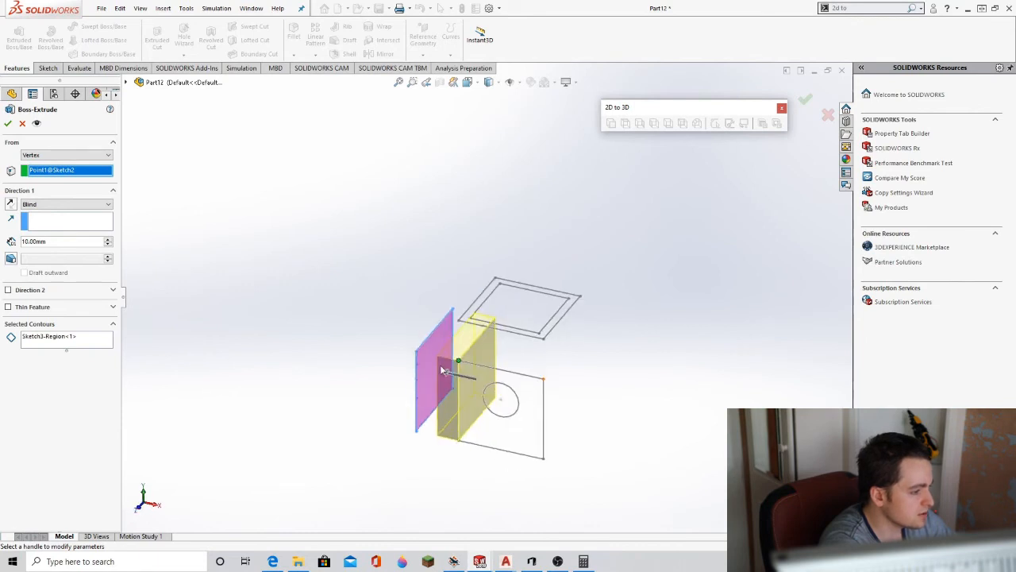
{"action": "left_click", "coordinate": [12, 205]}
{"action": "mouse_move", "coordinate": [487, 376]}
{"action": "middle_mouse_down"}
{"action": "mouse_move", "coordinate": [506, 391]}
{"action": "mouse_move", "coordinate": [432, 382]}
{"action": "middle_mouse_up"}
- End the extrusion Up To Vertex at the front-view square's opposite upper corner and accept the solid box
{"action": "left_click", "coordinate": [73, 204]}
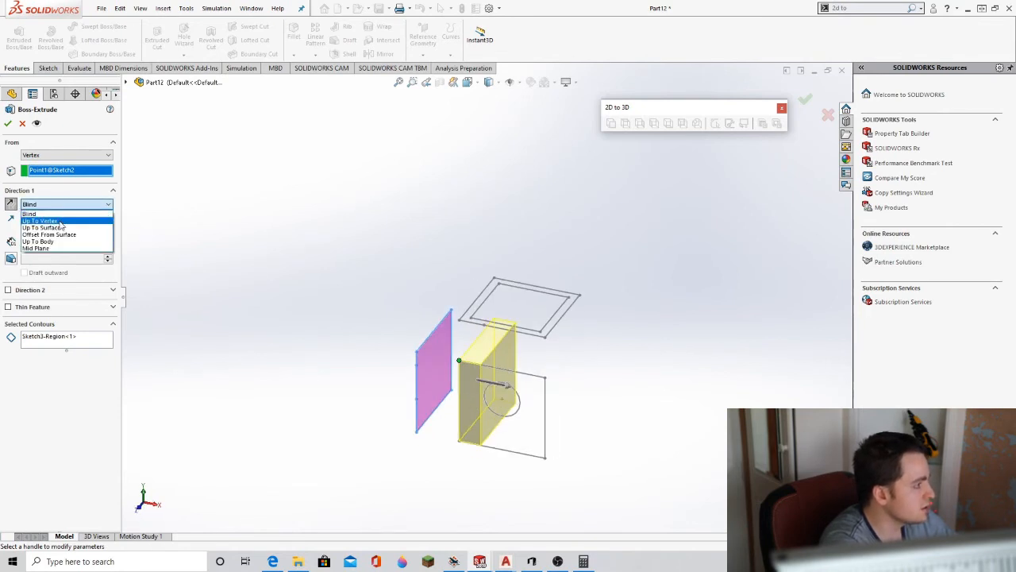
{"action": "left_click", "coordinate": [46, 221]}
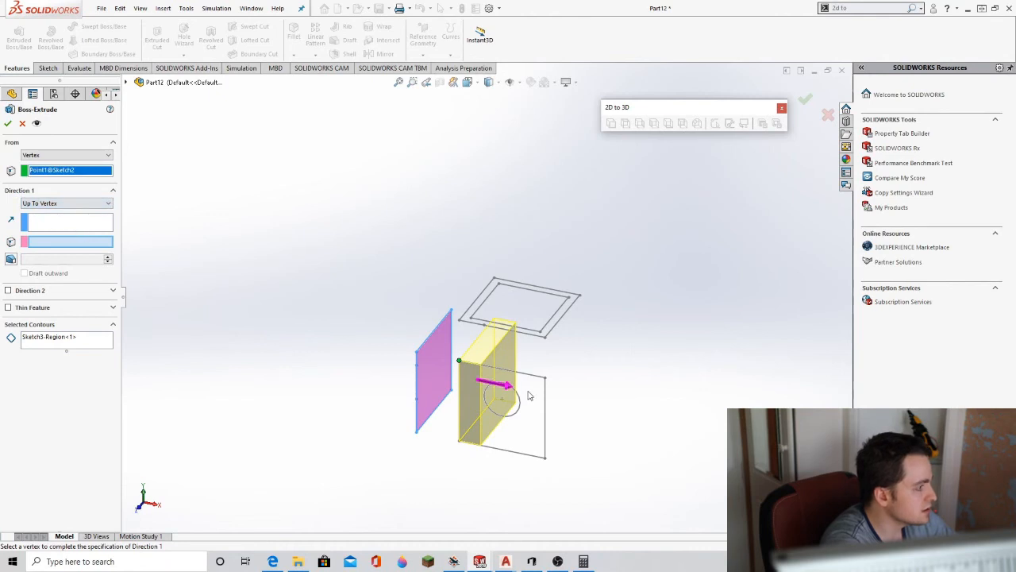
{"action": "middle_click_drag", "start_coordinate": [563, 390], "coordinate": [530, 403]}
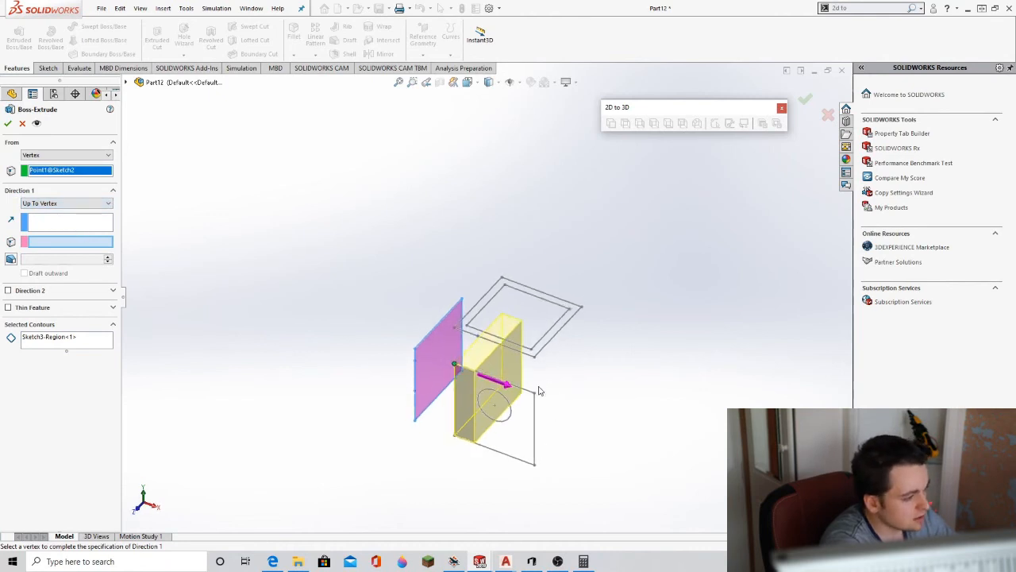
{"action": "left_click", "coordinate": [536, 399]}
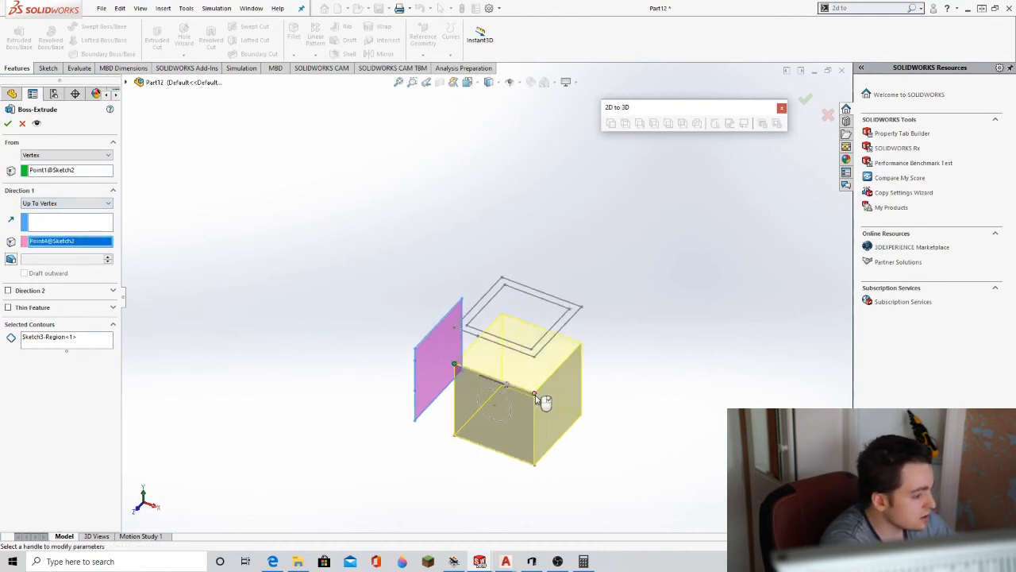
{"action": "mouse_move", "coordinate": [594, 436]}
{"action": "middle_mouse_down"}
{"action": "mouse_move", "coordinate": [644, 386]}
{"action": "mouse_move", "coordinate": [639, 377]}
{"action": "mouse_move", "coordinate": [492, 410]}
{"action": "mouse_move", "coordinate": [609, 406]}
{"action": "middle_mouse_up"}
{"action": "key", "text": "ctrl+1"}
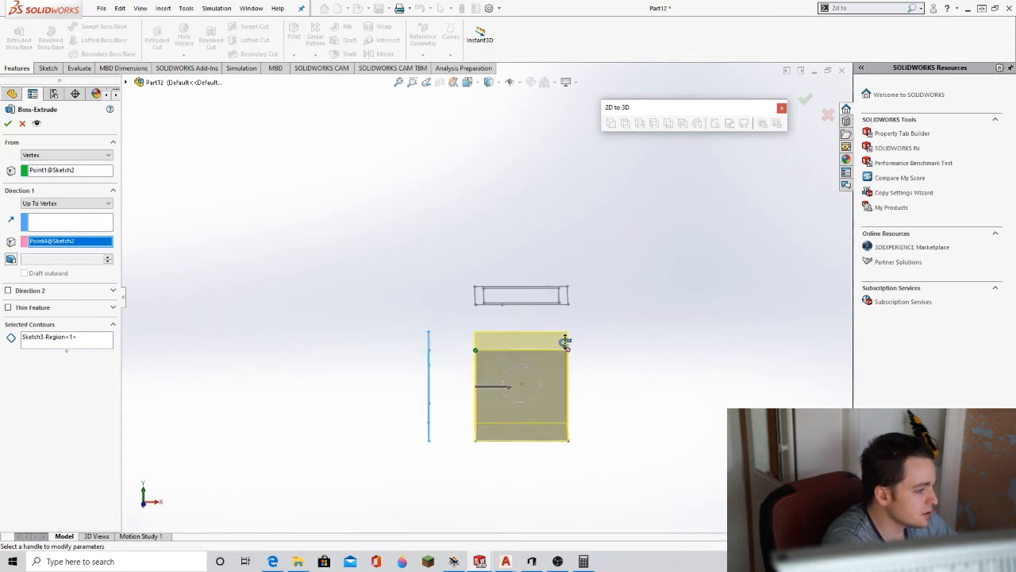
{"action": "middle_click_drag", "start_coordinate": [531, 411], "coordinate": [506, 428]}
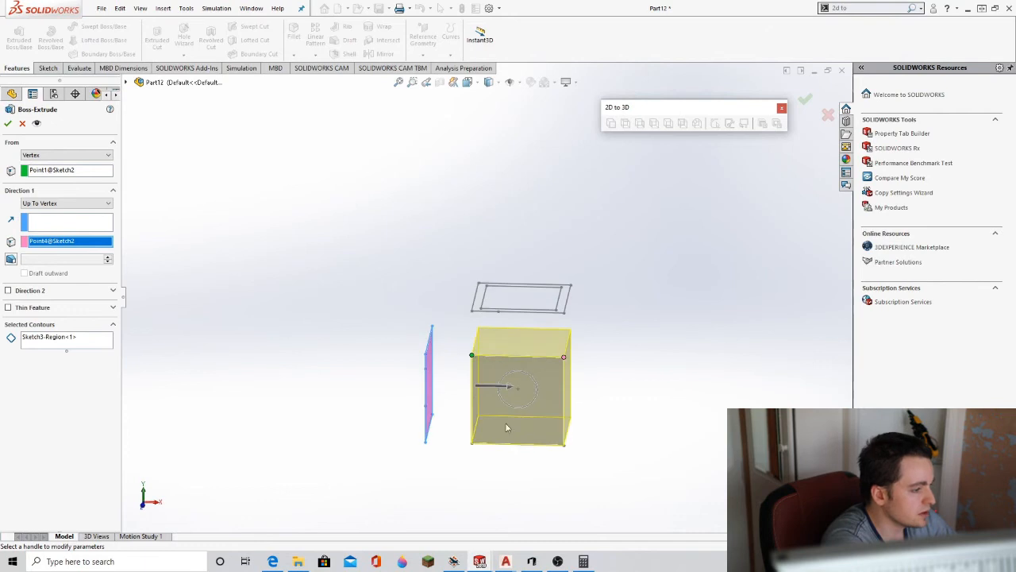
{"action": "left_click", "coordinate": [8, 123]}
{"action": "middle_click_drag", "start_coordinate": [469, 397], "coordinate": [393, 389]}
{"action": "middle_click_drag", "start_coordinate": [405, 329], "coordinate": [506, 371]}
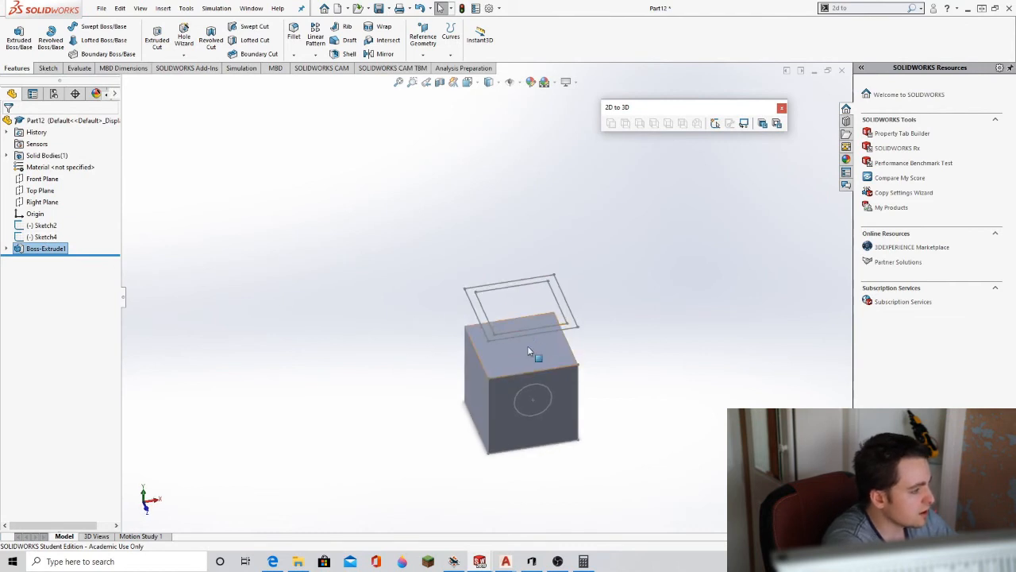
{"action": "mouse_move", "coordinate": [540, 435]}
{"action": "middle_mouse_down"}
{"action": "mouse_move", "coordinate": [556, 442]}
{"action": "mouse_move", "coordinate": [525, 380]}
{"action": "mouse_move", "coordinate": [554, 376]}
{"action": "middle_mouse_up"}
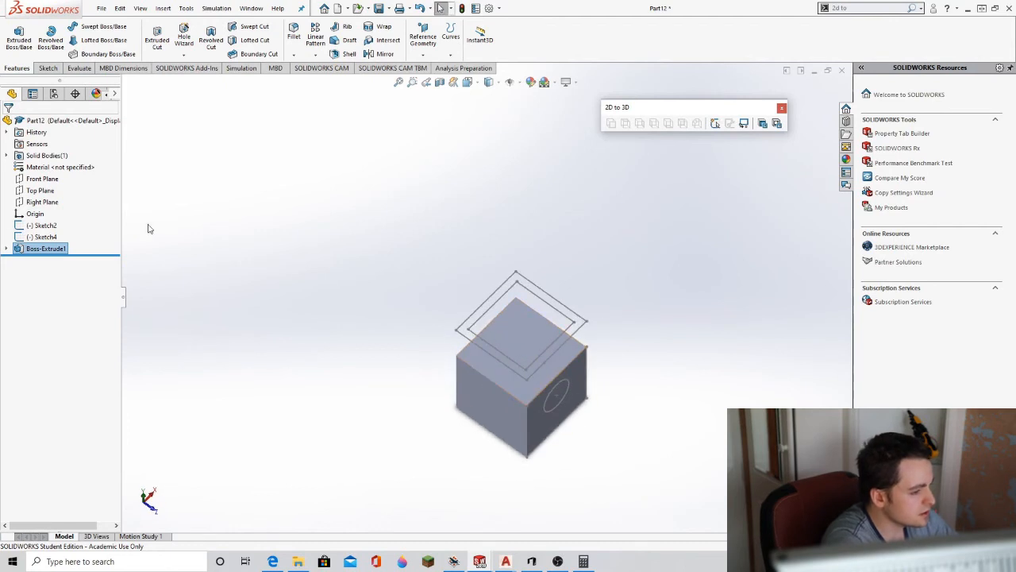
{"action": "left_click", "coordinate": [23, 238]}
{"action": "left_click", "coordinate": [30, 205]}
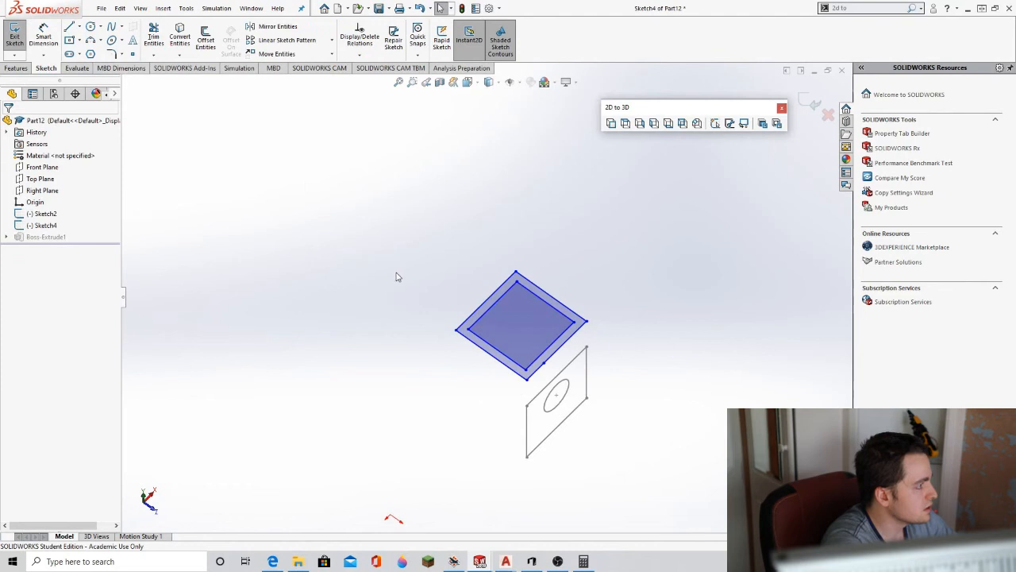
{"action": "key", "text": "ctrl+7"}
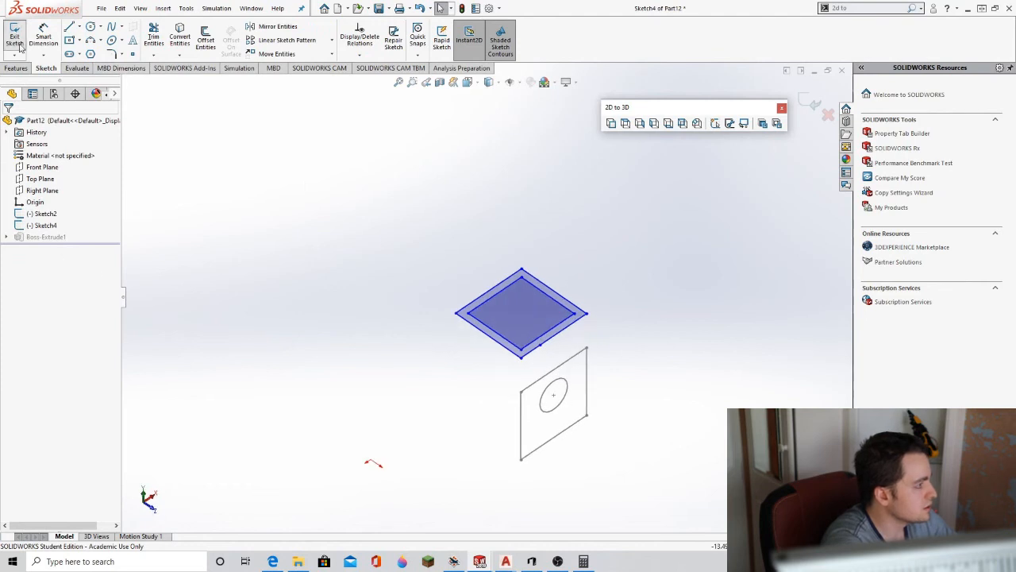
{"action": "left_click", "coordinate": [15, 33]}
- Reorder the top-view sketch to follow the box extrusion in the feature history, and highlight the front-view sketch on the box
{"action": "left_click_drag", "start_coordinate": [46, 253], "coordinate": [46, 251]}
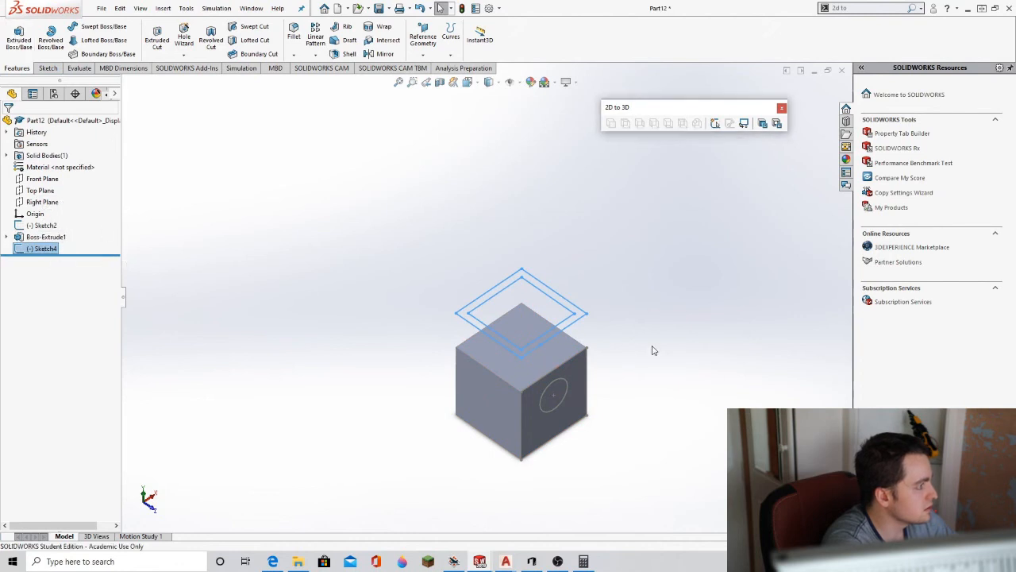
{"action": "middle_click_drag", "start_coordinate": [457, 354], "coordinate": [397, 356]}
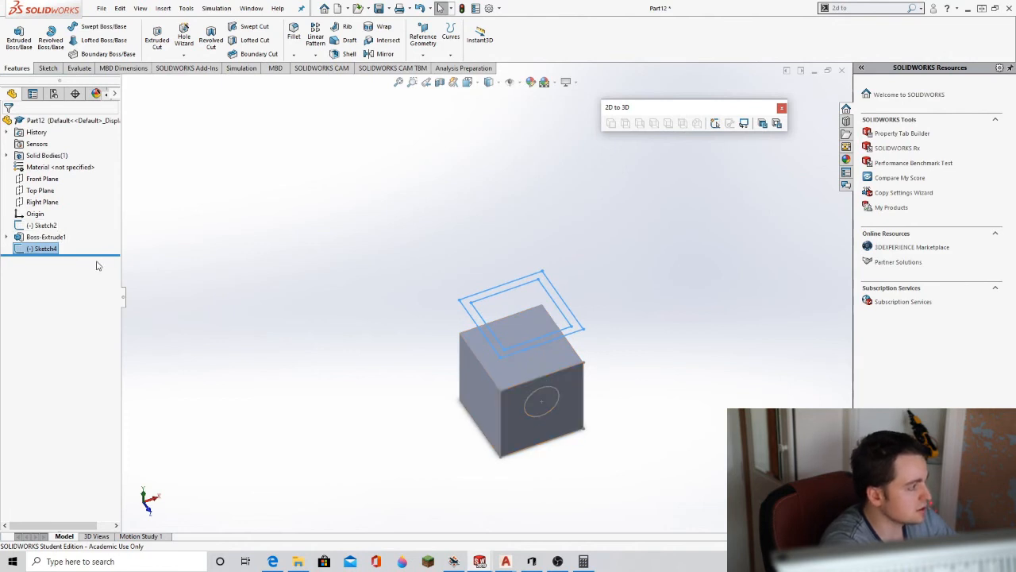
{"action": "left_click", "coordinate": [41, 225]}
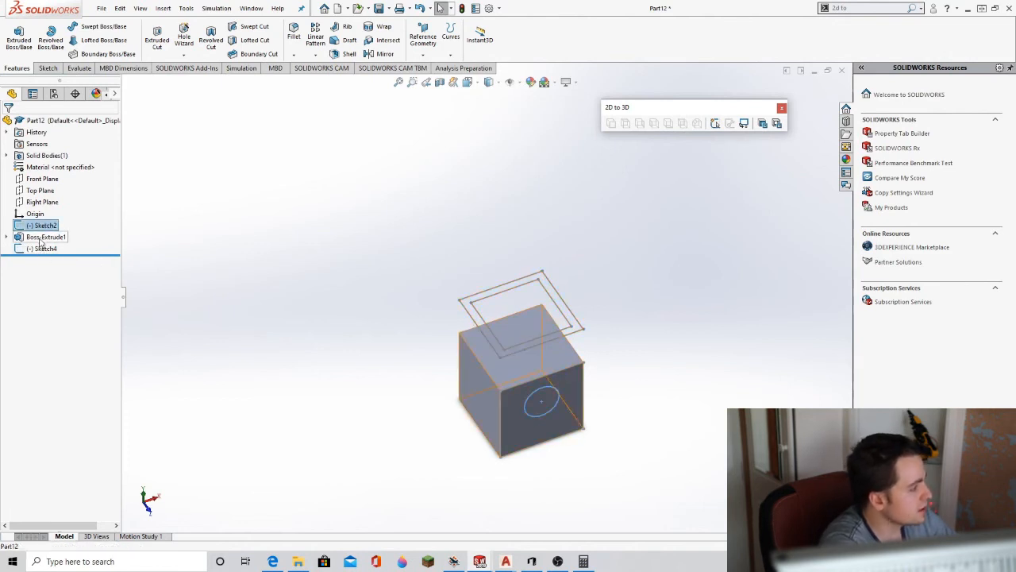
{"action": "middle_click_drag", "start_coordinate": [469, 333], "coordinate": [512, 371]}
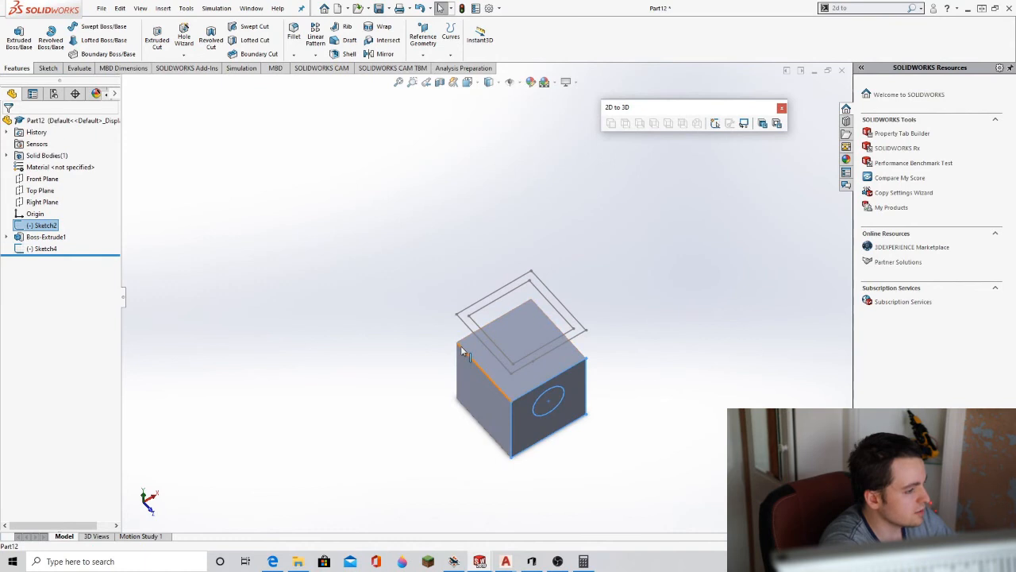
- Start a boss extrusion of the top-view sketch with its inner square region as the contour
{"action": "left_click", "coordinate": [46, 68]}
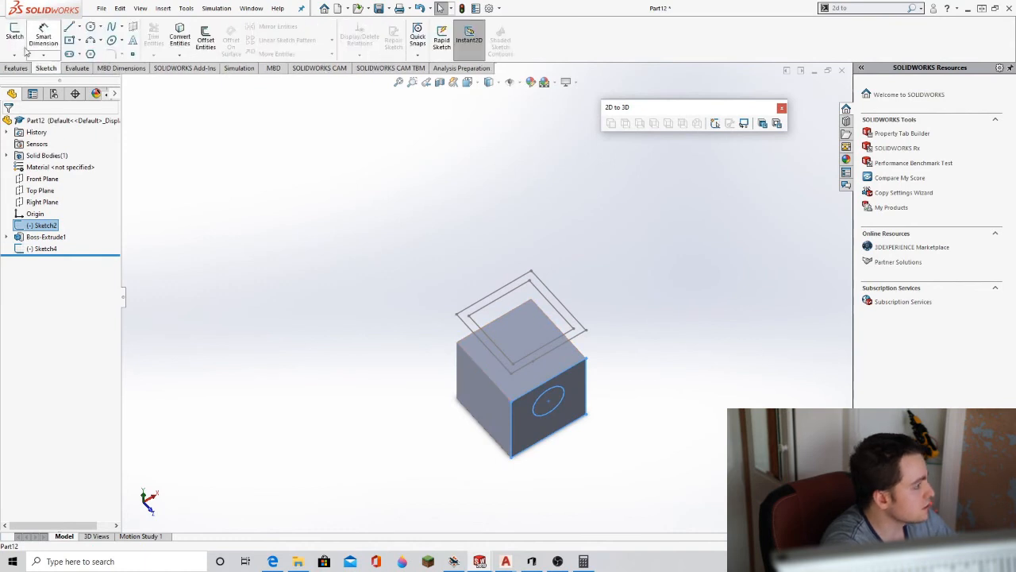
{"action": "left_click", "coordinate": [16, 68]}
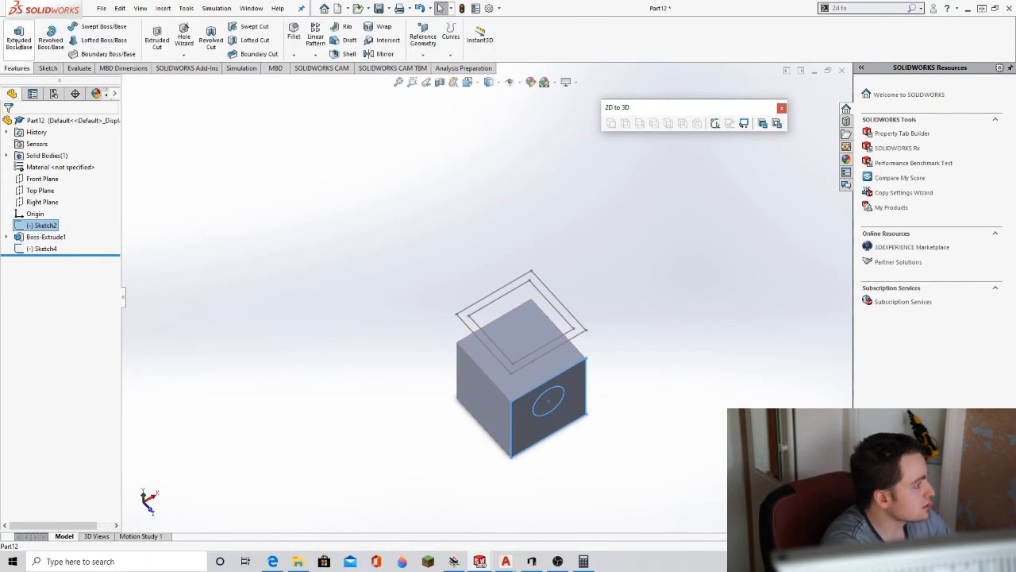
{"action": "left_click", "coordinate": [44, 248]}
{"action": "left_click", "coordinate": [20, 38]}
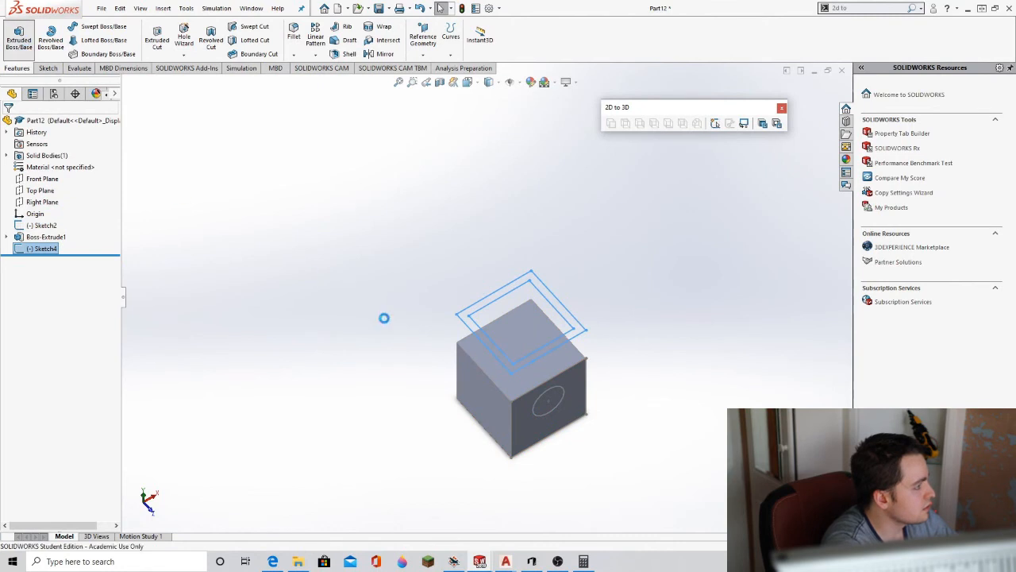
{"action": "left_click", "coordinate": [516, 352]}
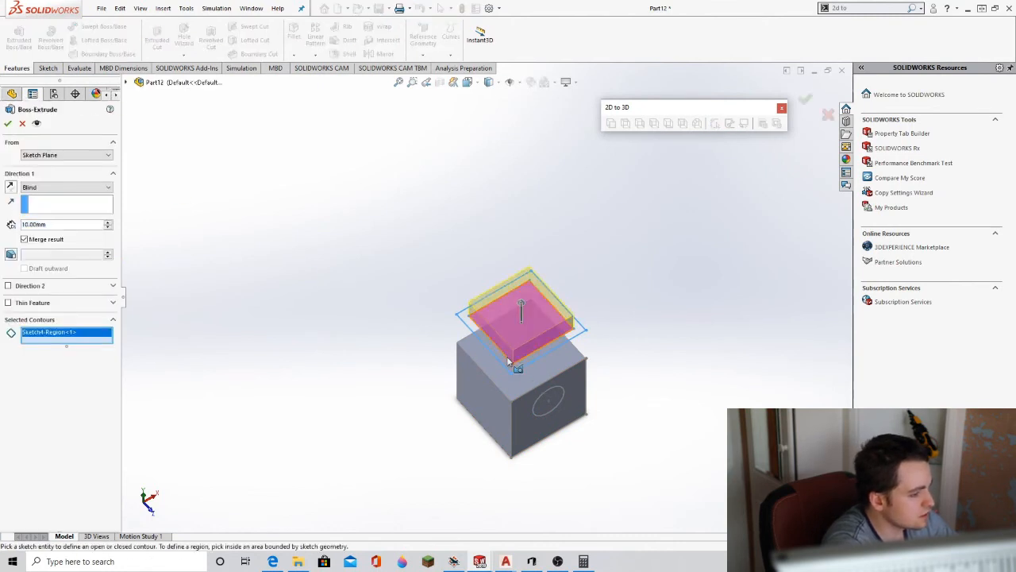
- Reverse the extrusion direction towards the box and start it from the box's top face
{"action": "key", "text": "ctrl+1"}
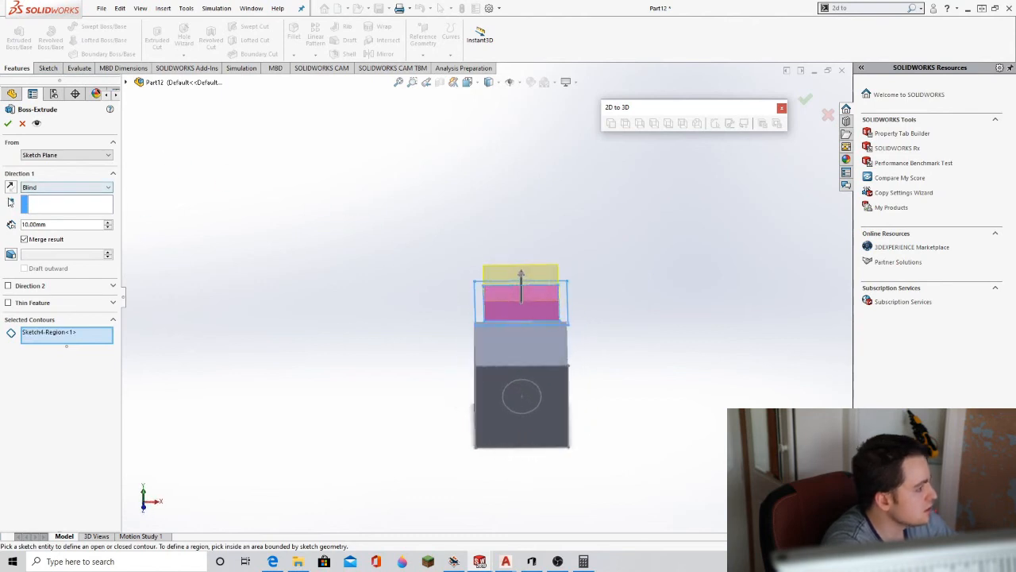
{"action": "left_click", "coordinate": [10, 187]}
{"action": "left_click", "coordinate": [76, 156]}
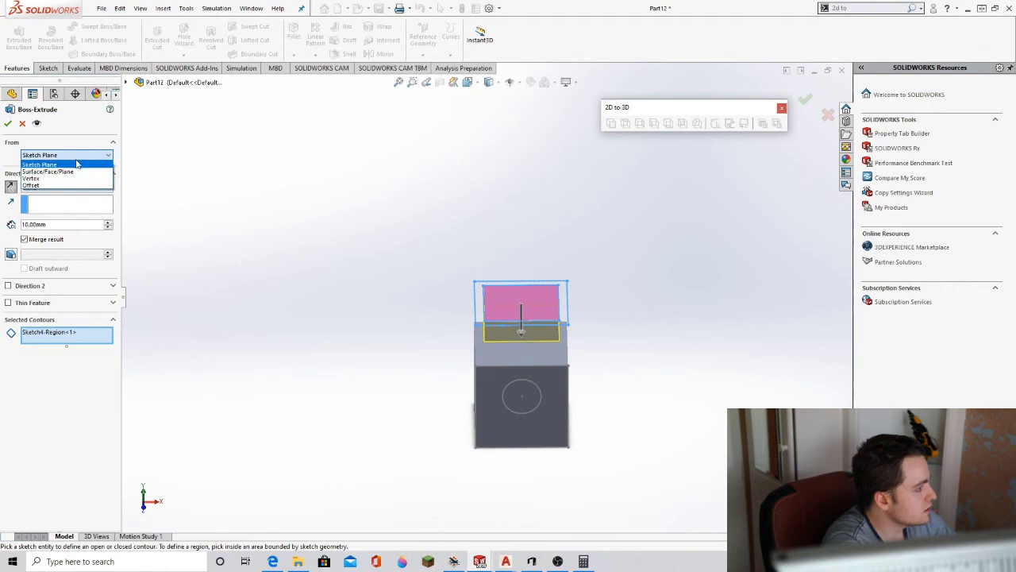
{"action": "left_click", "coordinate": [76, 172]}
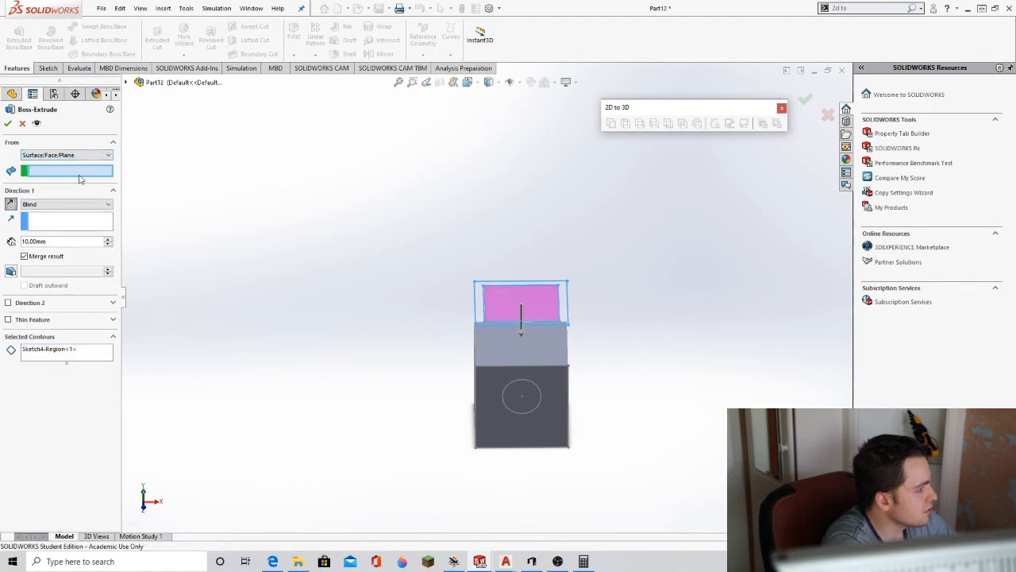
{"action": "left_click", "coordinate": [567, 354]}
{"action": "middle_click_drag", "start_coordinate": [608, 385], "coordinate": [571, 327]}
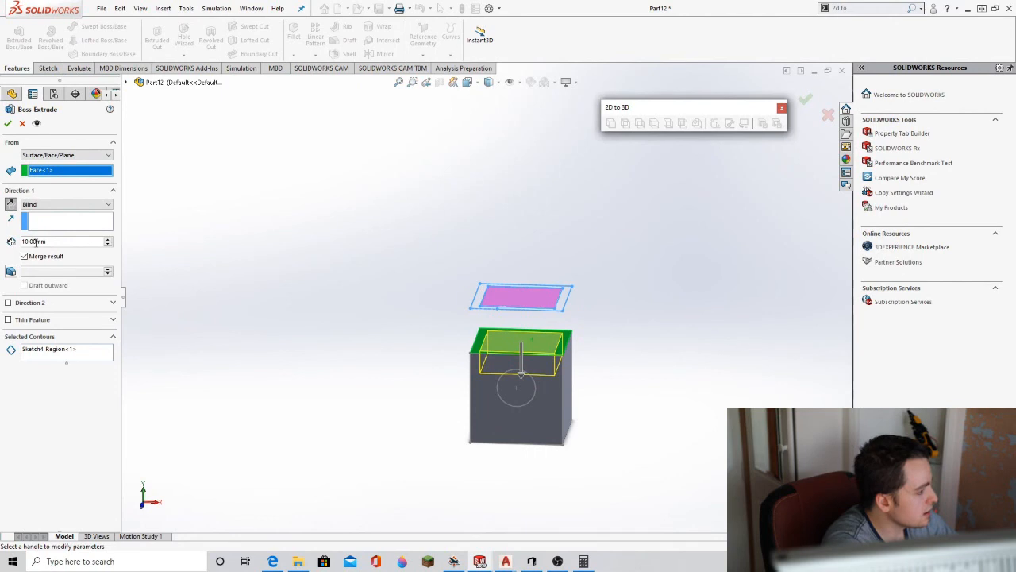
- Set the blind depth of the inner-square boss extrusion to 36.2 mm and accept the feature
{"action": "right_click", "coordinate": [36, 243]}
{"action": "type", "text": "30mm"}
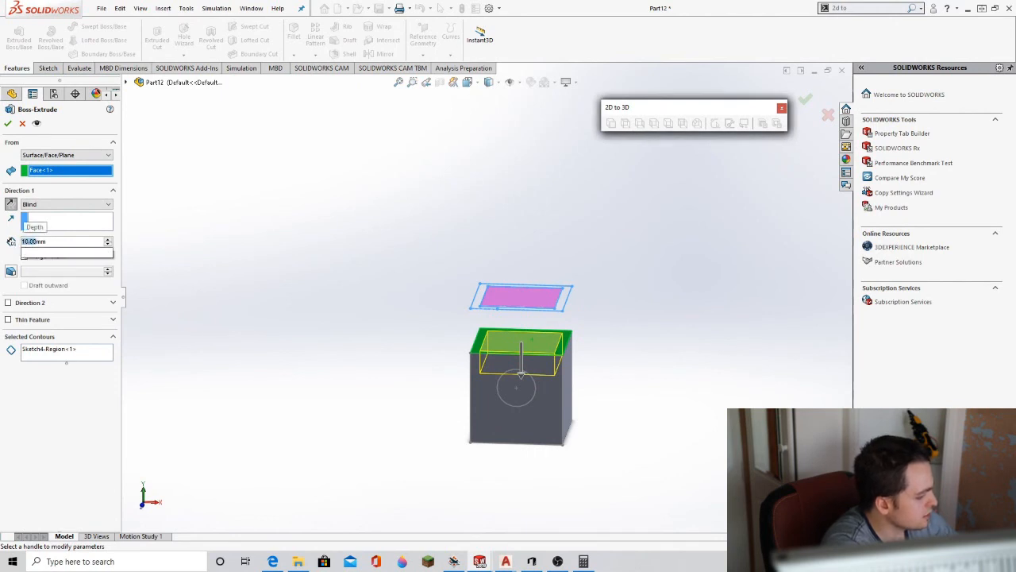
{"action": "type", "text": ".2"}
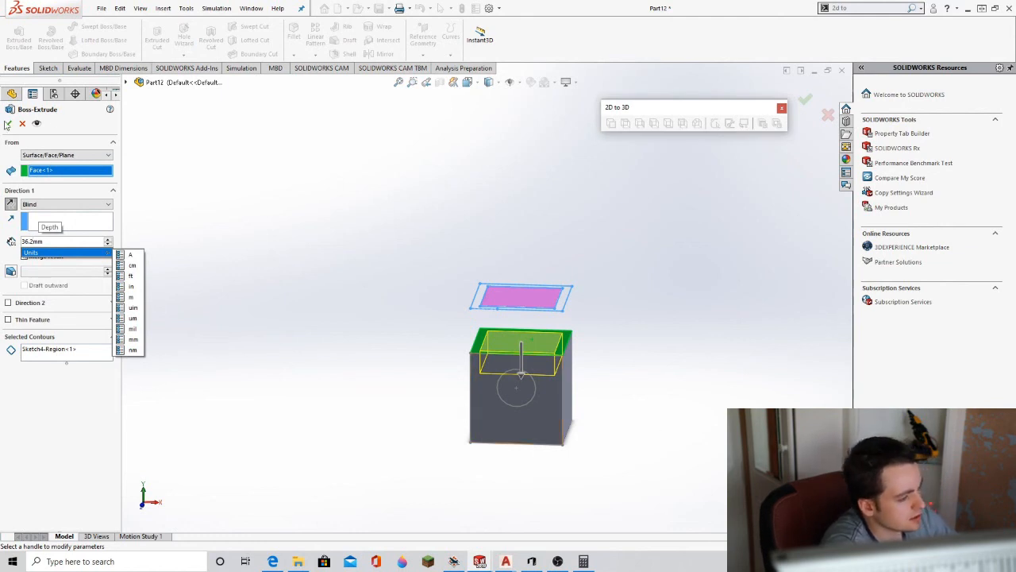
{"action": "left_click", "coordinate": [7, 125]}
{"action": "middle_click_drag", "start_coordinate": [265, 359], "coordinate": [459, 385]}
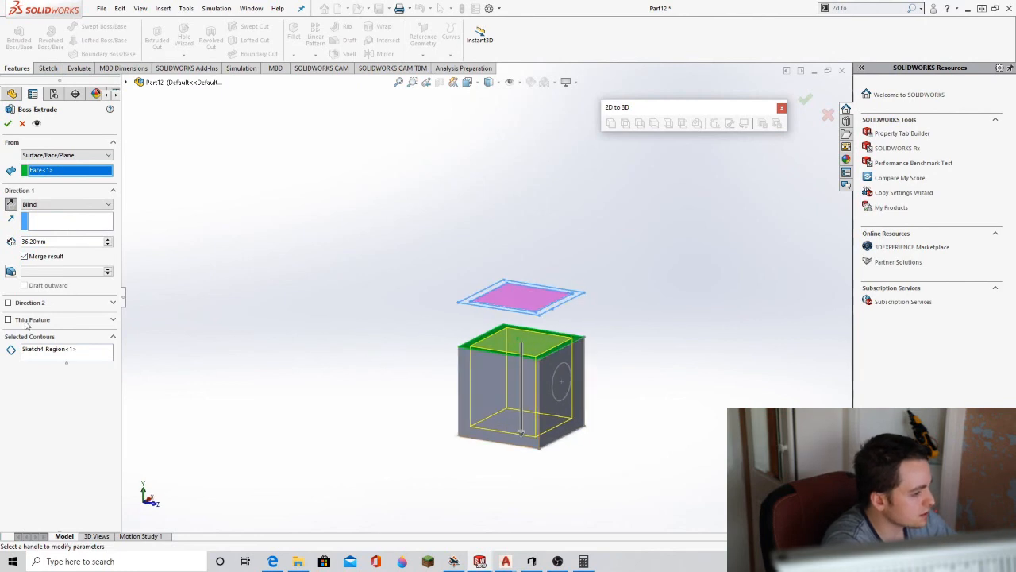
{"action": "middle_click_drag", "start_coordinate": [593, 429], "coordinate": [637, 397]}
{"action": "middle_click_drag", "start_coordinate": [632, 386], "coordinate": [629, 386]}
{"action": "middle_click_drag", "start_coordinate": [524, 451], "coordinate": [423, 494]}
{"action": "left_click", "coordinate": [8, 125]}
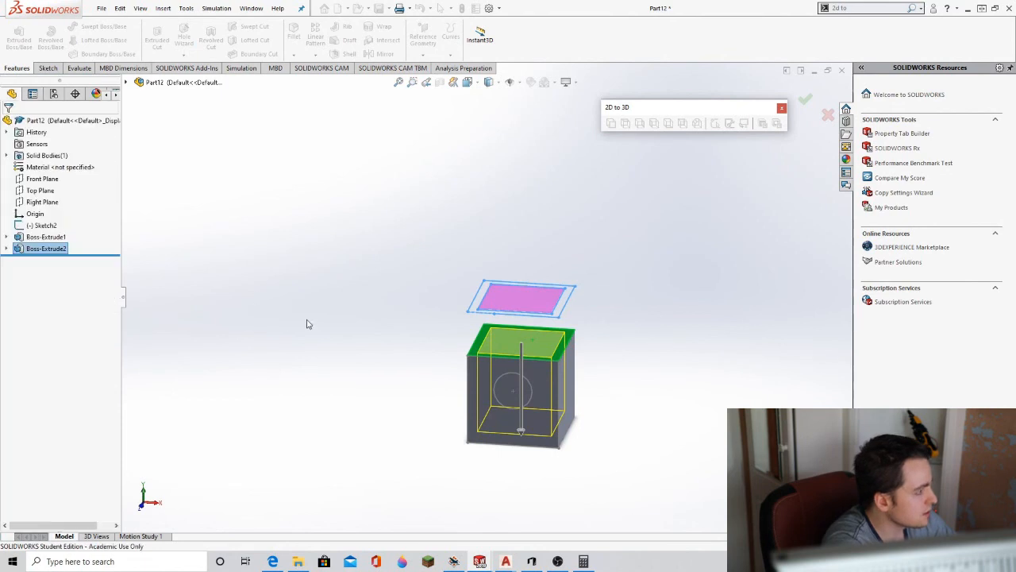
{"action": "middle_click_drag", "start_coordinate": [374, 381], "coordinate": [378, 396]}
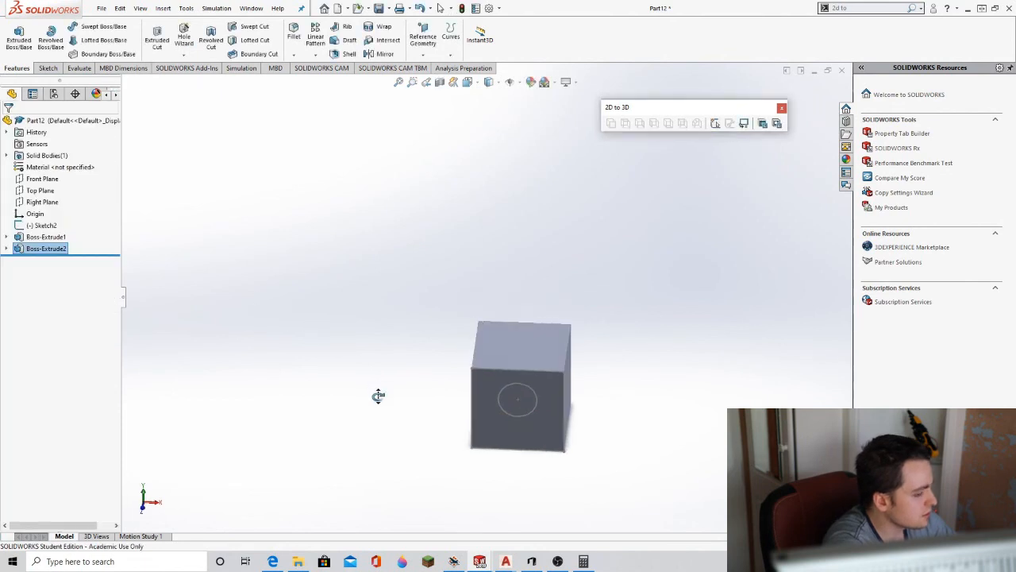
{"action": "left_click", "coordinate": [35, 238]}
{"action": "left_click_drag", "start_coordinate": [25, 239], "coordinate": [50, 251]}
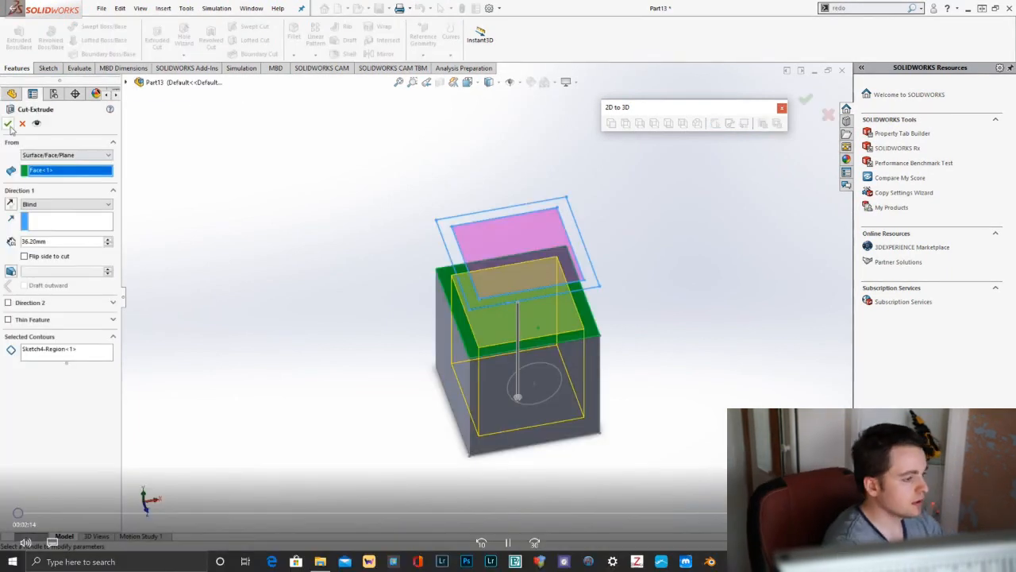
- Accept the 36.2 mm deep blind cut of the top-view inner square from the box's top face and inspect the cavity
{"action": "middle_click_drag", "start_coordinate": [557, 362], "coordinate": [405, 307]}
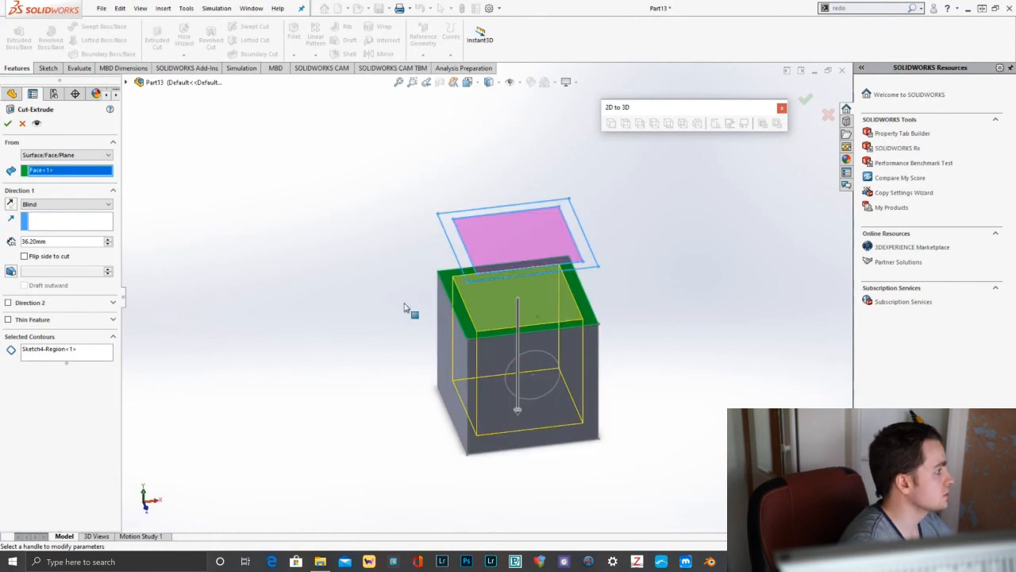
{"action": "left_click", "coordinate": [7, 123]}
{"action": "middle_click_drag", "start_coordinate": [581, 436], "coordinate": [589, 517]}
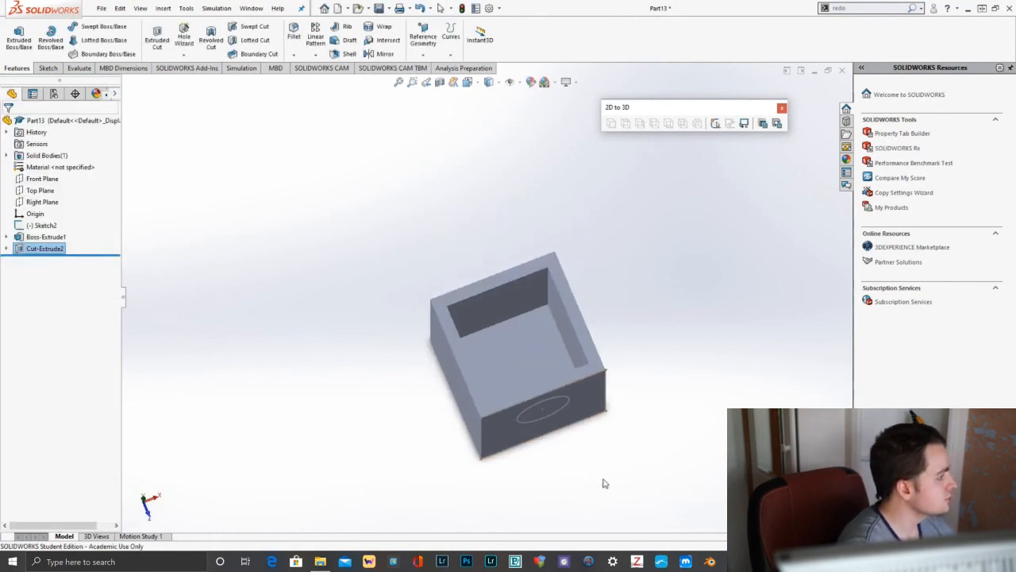
{"action": "mouse_move", "coordinate": [668, 359]}
{"action": "middle_mouse_down"}
{"action": "mouse_move", "coordinate": [685, 313]}
{"action": "mouse_move", "coordinate": [624, 267]}
{"action": "mouse_move", "coordinate": [553, 266]}
{"action": "mouse_move", "coordinate": [490, 340]}
{"action": "mouse_move", "coordinate": [641, 363]}
{"action": "mouse_move", "coordinate": [688, 295]}
{"action": "middle_mouse_up"}
{"action": "middle_click_drag", "start_coordinate": [613, 303], "coordinate": [548, 322]}
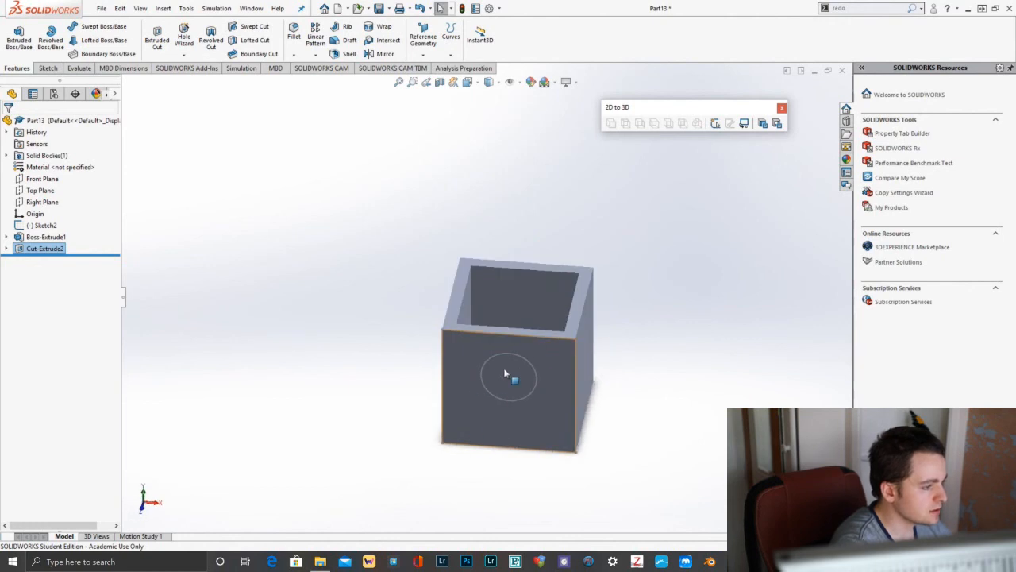
{"action": "middle_click_drag", "start_coordinate": [539, 366], "coordinate": [532, 317]}
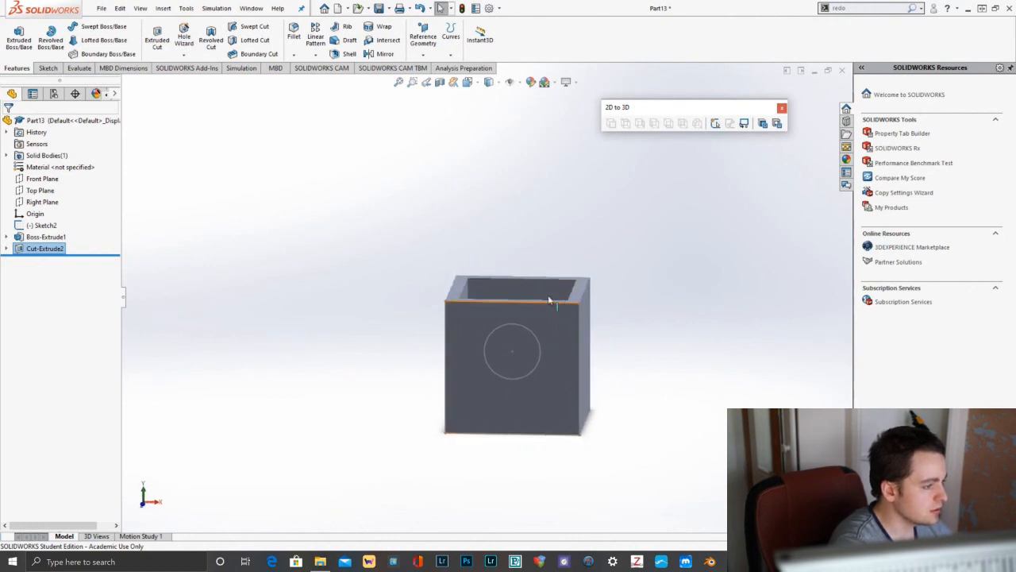
{"action": "left_click", "coordinate": [43, 226]}
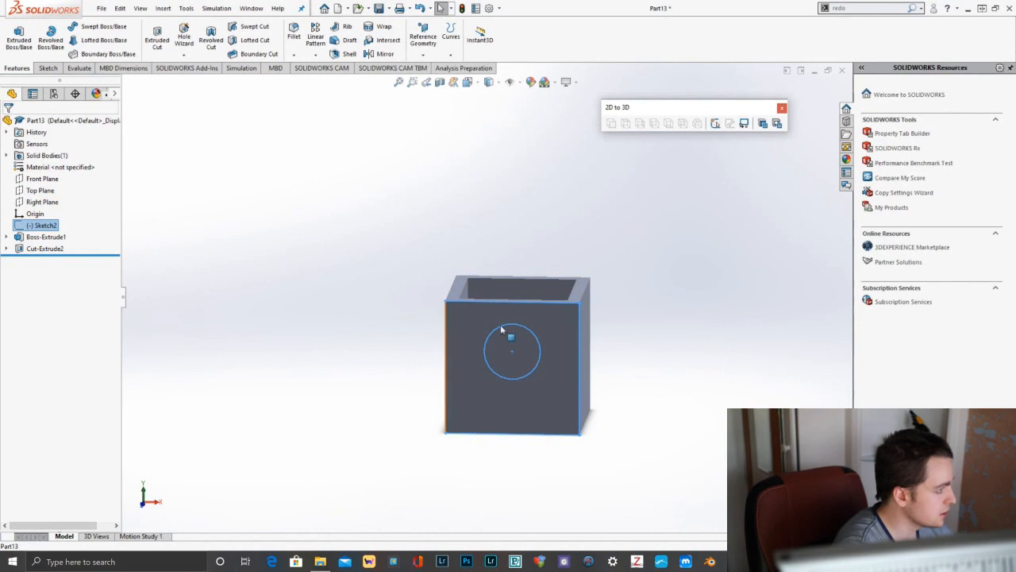
{"action": "left_click", "coordinate": [612, 360]}
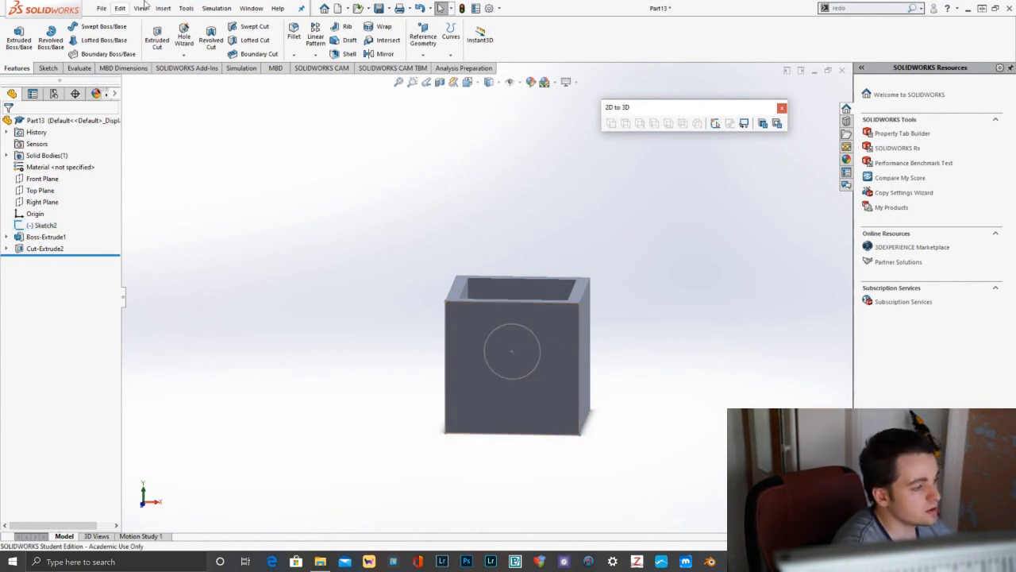
{"action": "left_click", "coordinate": [158, 36]}
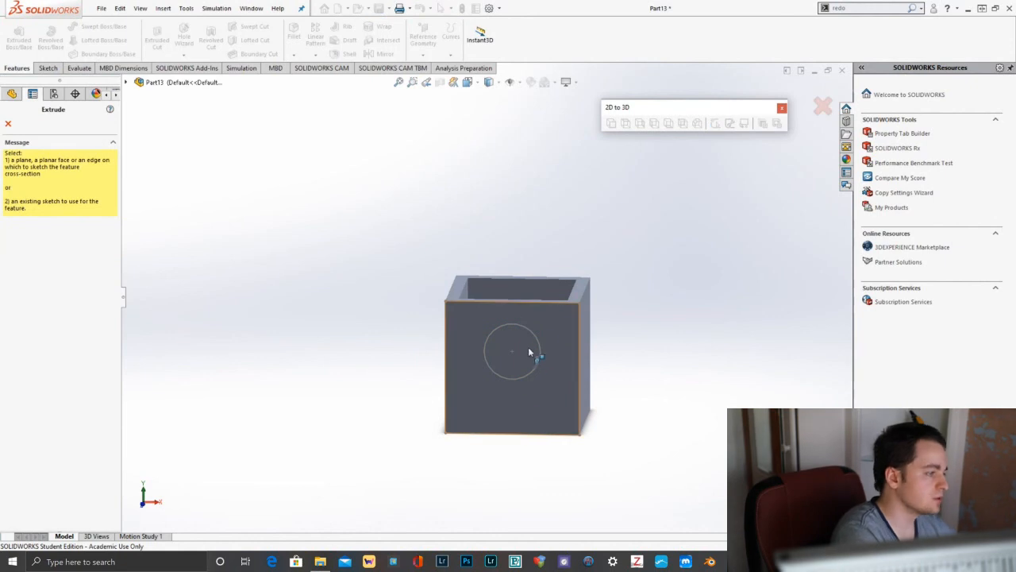
{"action": "left_click", "coordinate": [8, 123]}
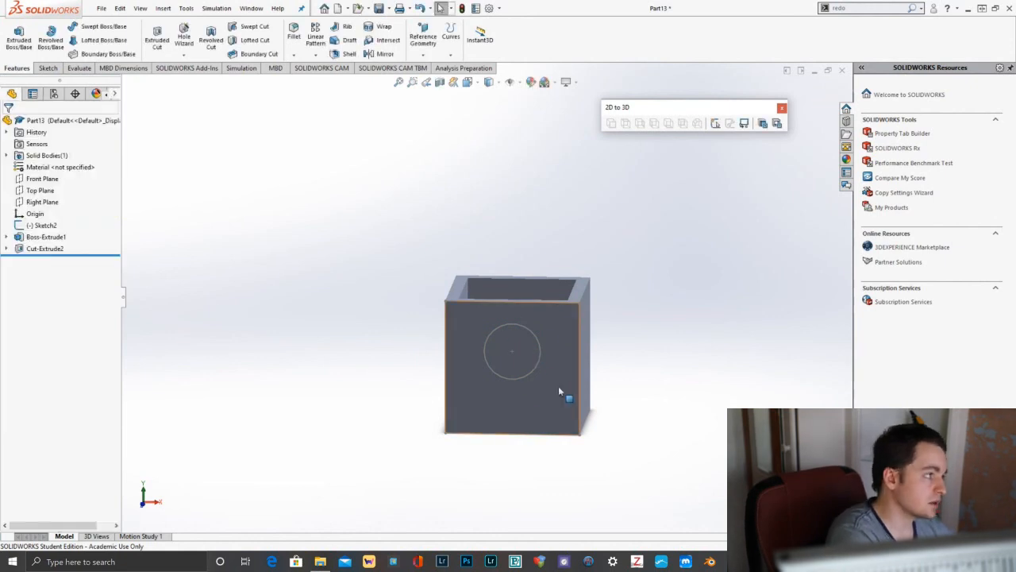
{"action": "left_click", "coordinate": [529, 368]}
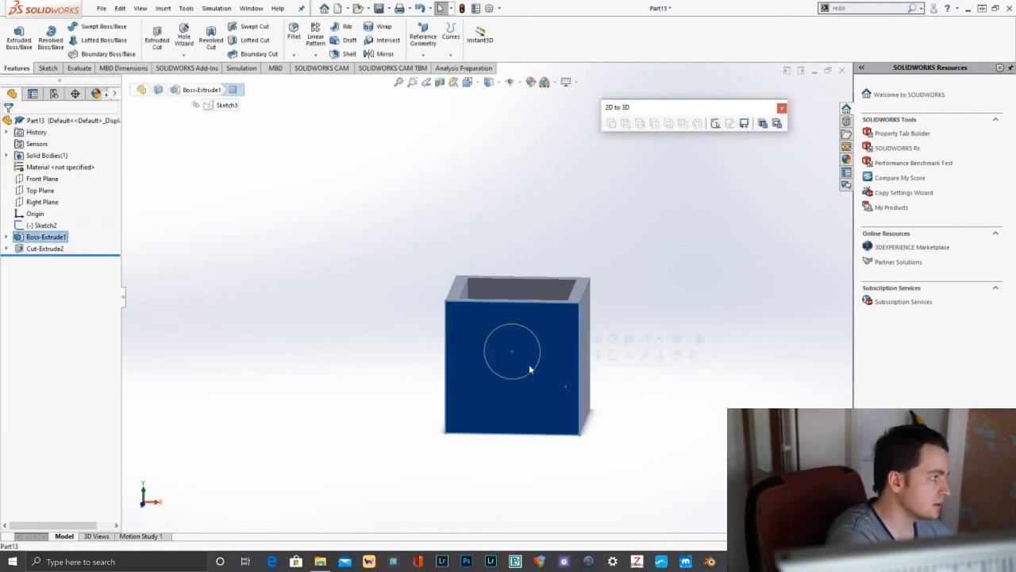
- Start an extruded cut of the front-view sketch, ending Up To Surface at the inner face of the box's front wall
{"action": "left_click", "coordinate": [40, 226]}
{"action": "left_click", "coordinate": [163, 35]}
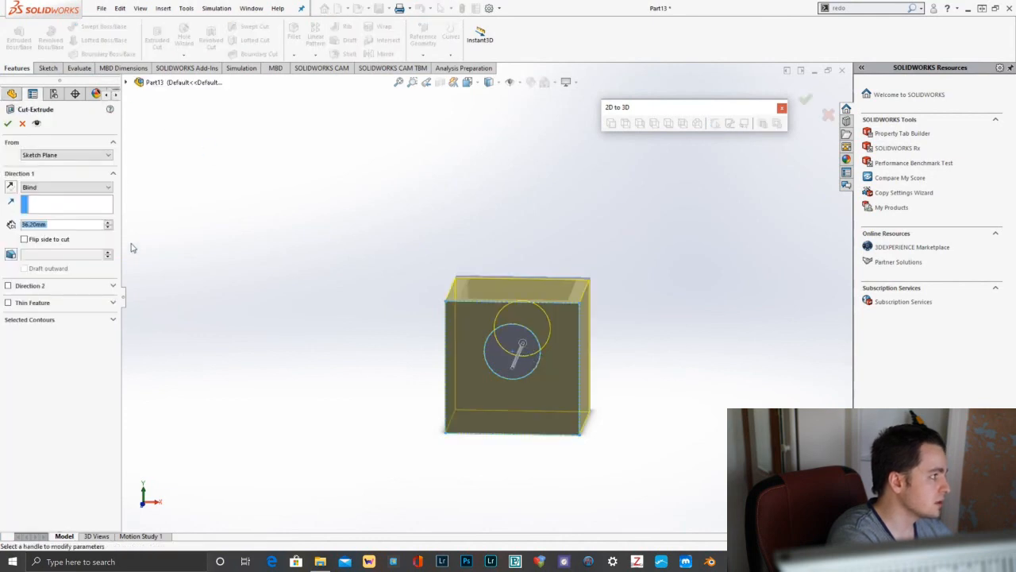
{"action": "left_click", "coordinate": [63, 189]}
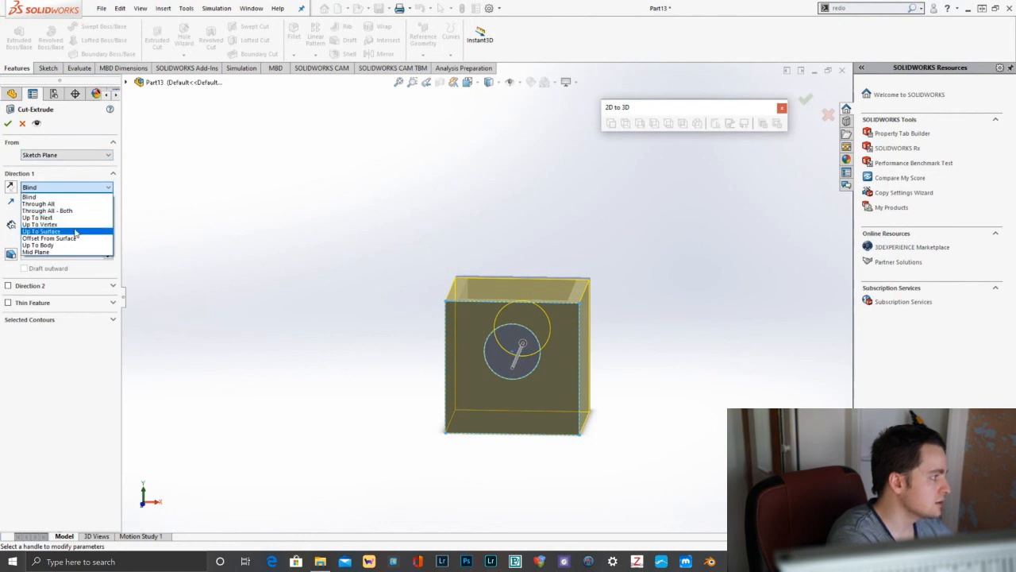
{"action": "left_click", "coordinate": [75, 231]}
{"action": "middle_click_drag", "start_coordinate": [349, 366], "coordinate": [521, 411]}
{"action": "left_click", "coordinate": [484, 311]}
{"action": "scroll", "coordinate": [513, 354], "scroll_direction": "down", "scroll_amount": 6}
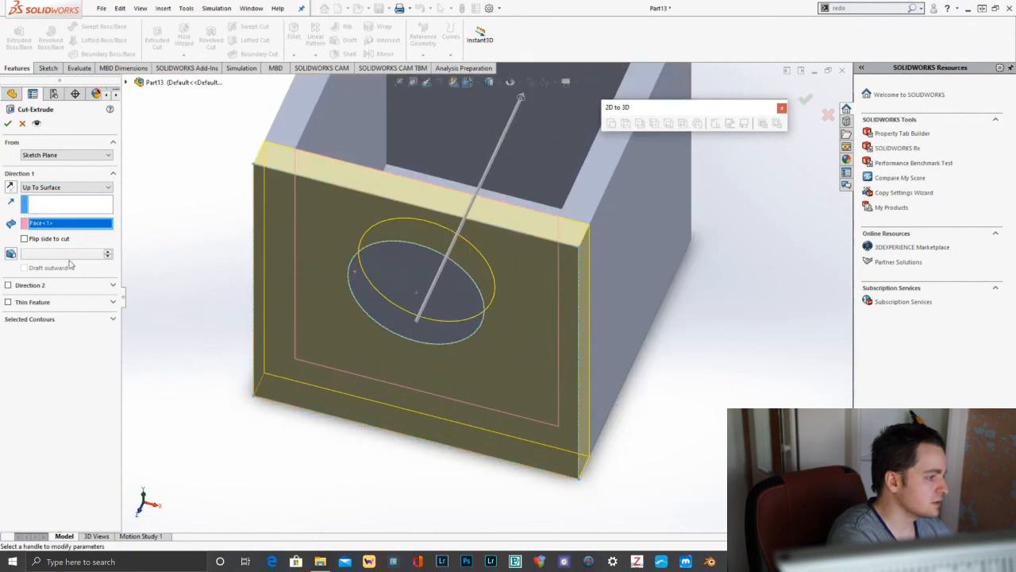
- Replace the cut's contour selection with only the circular region and accept the round hole through the front wall
{"action": "left_click", "coordinate": [112, 320]}
{"action": "right_click", "coordinate": [82, 333]}
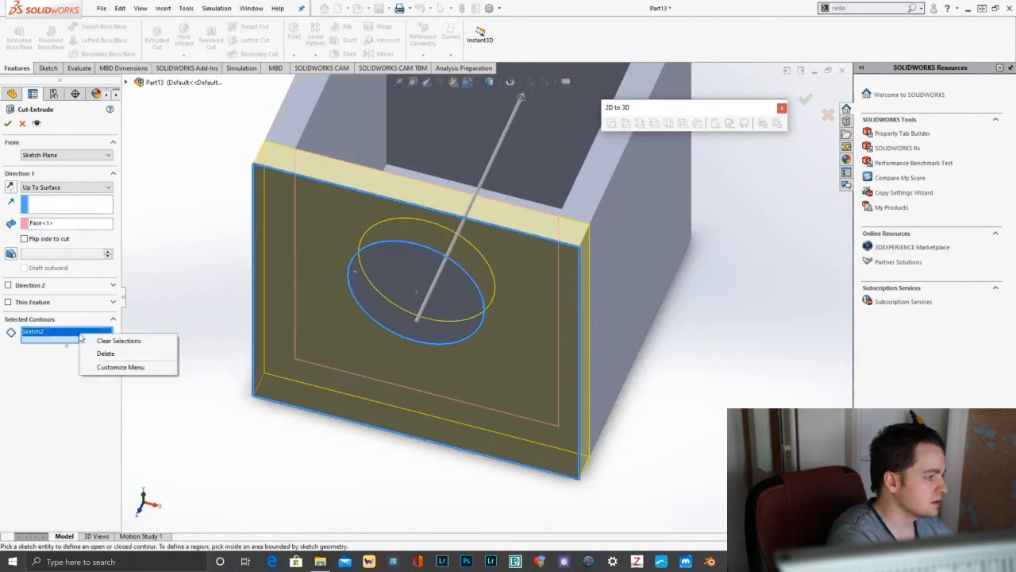
{"action": "left_click", "coordinate": [106, 353]}
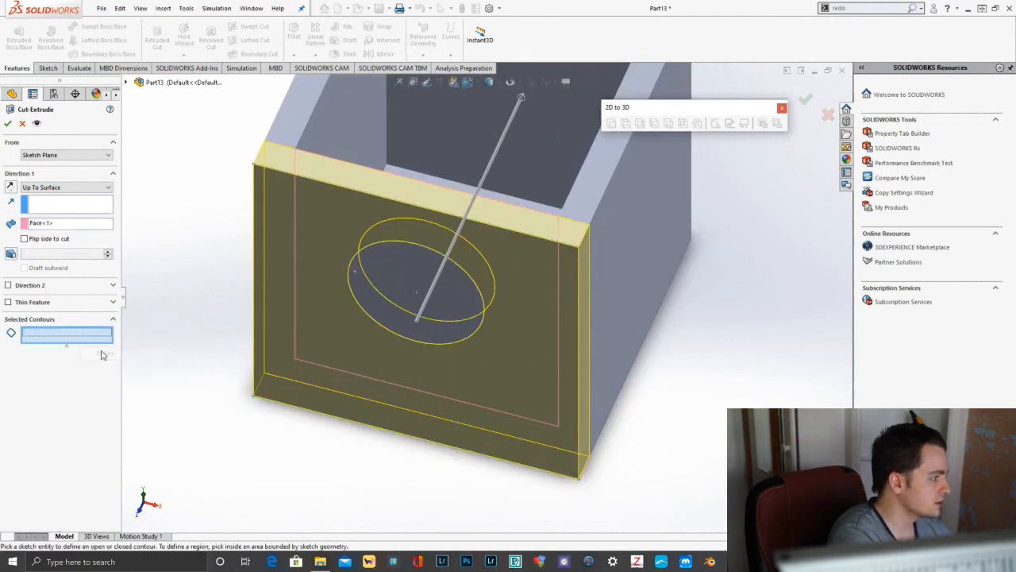
{"action": "left_click", "coordinate": [429, 281]}
{"action": "mouse_move", "coordinate": [430, 282]}
{"action": "middle_mouse_down"}
{"action": "mouse_move", "coordinate": [361, 284]}
{"action": "mouse_move", "coordinate": [511, 368]}
{"action": "mouse_move", "coordinate": [347, 404]}
{"action": "mouse_move", "coordinate": [317, 355]}
{"action": "middle_mouse_up"}
{"action": "left_click", "coordinate": [7, 122]}
{"action": "middle_click_drag", "start_coordinate": [426, 259], "coordinate": [674, 278]}
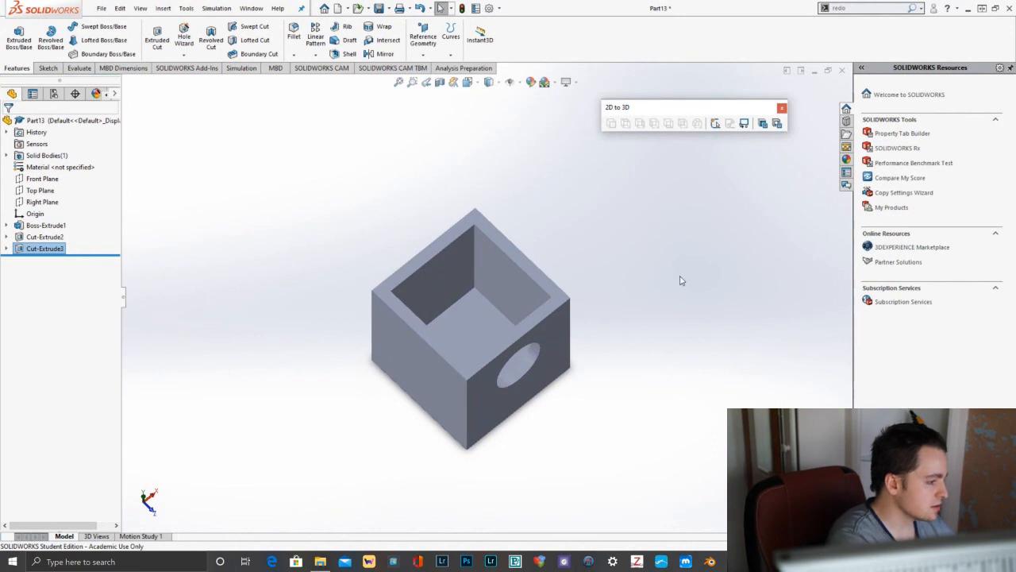